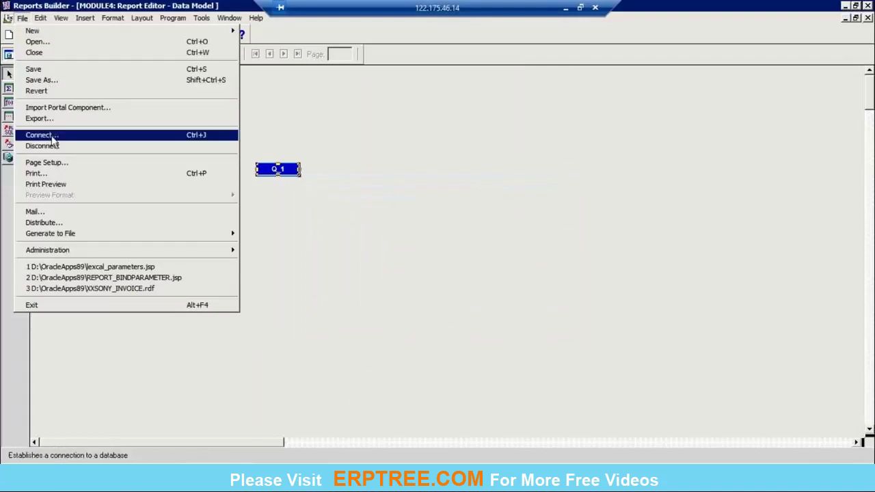
# Connect to the vis database, entering the username and password.
pyautogui.click(52, 137)
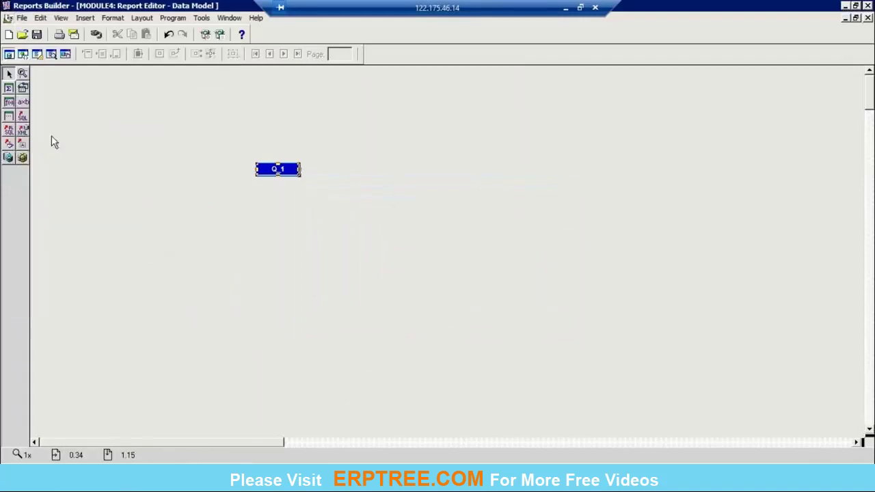
pyautogui.write('apps')
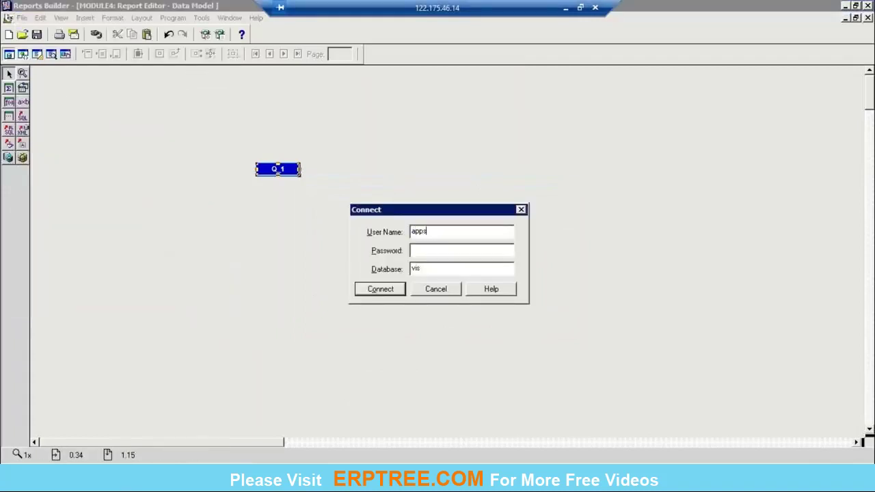
pyautogui.press('Tab')
pyautogui.write('apps')
pyautogui.press('Tab')
pyautogui.write('vis')
pyautogui.press('Return')
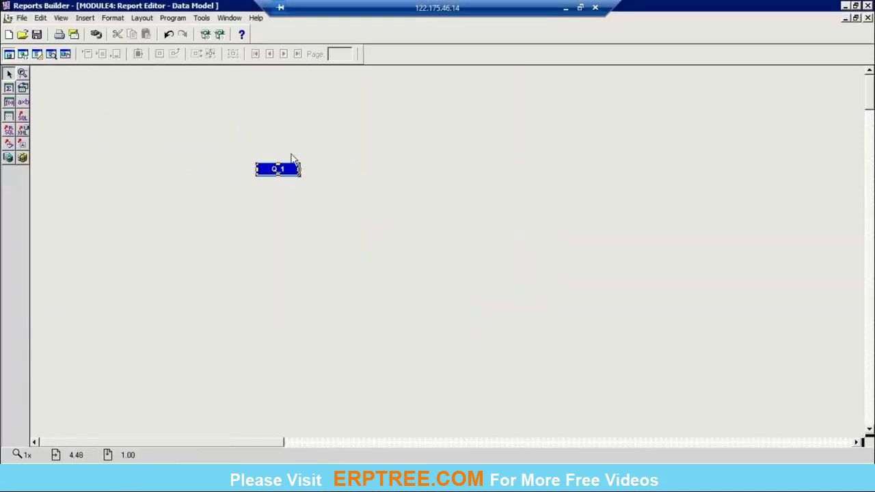
# Paste the PO line SQL into query Q_1, creating group G_PO_HEADER_ID, and close the data model.
pyautogui.doubleClick(278, 169)
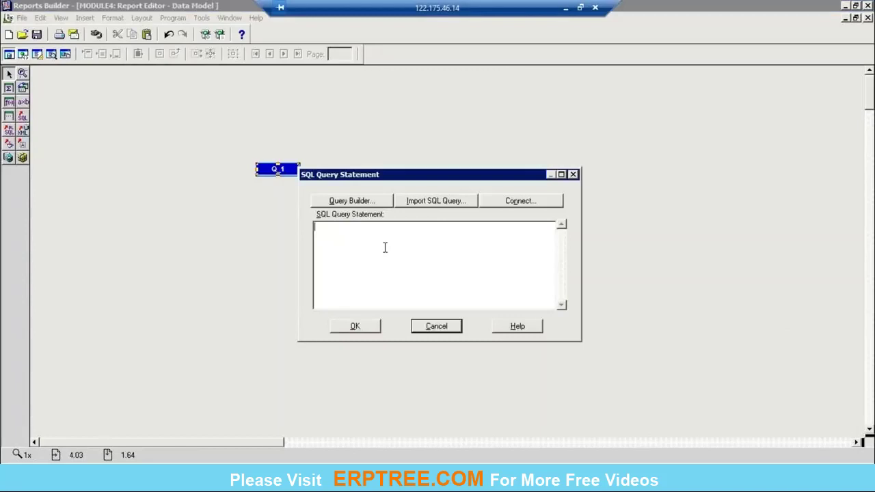
pyautogui.hotkey('ctrl', 'v')
pyautogui.click(354, 326)
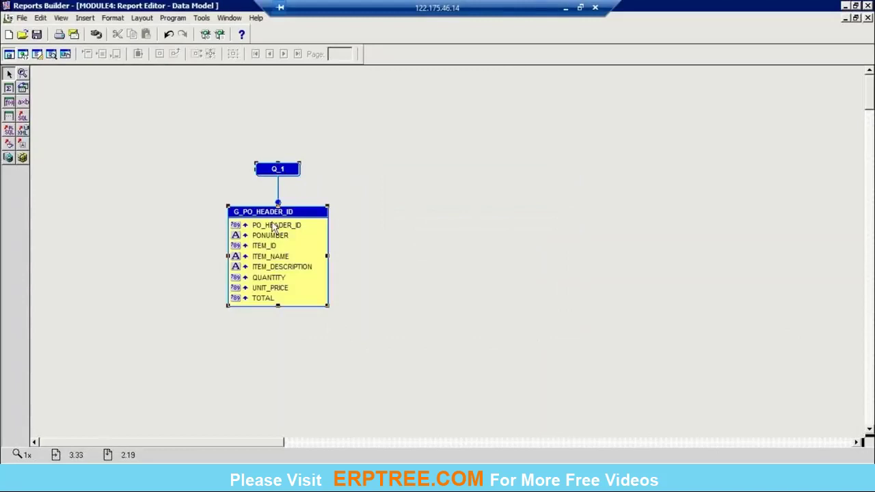
pyautogui.doubleClick(286, 168)
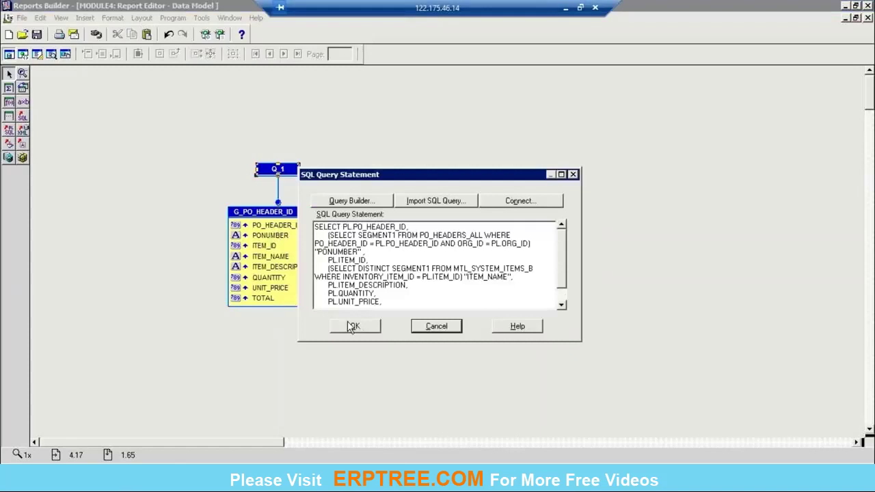
pyautogui.click(350, 327)
pyautogui.click(866, 19)
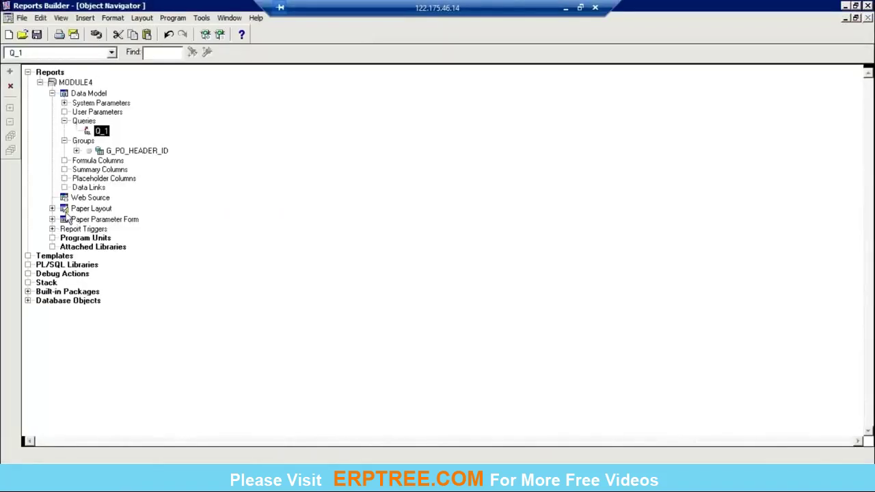
# Draw a large repeating frame across the upper paper layout, then bring up the report notes in Notepad.
pyautogui.doubleClick(64, 208)
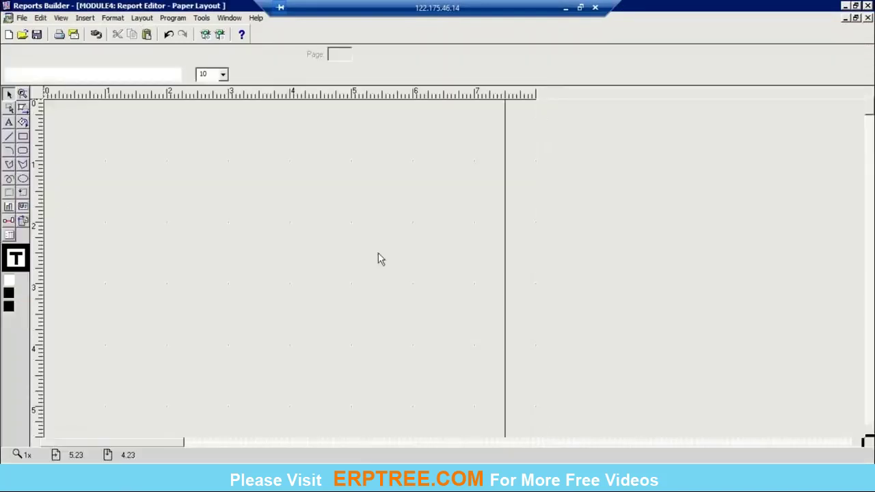
pyautogui.click(23, 192)
pyautogui.moveTo(50, 168); pyautogui.dragTo(496, 298)
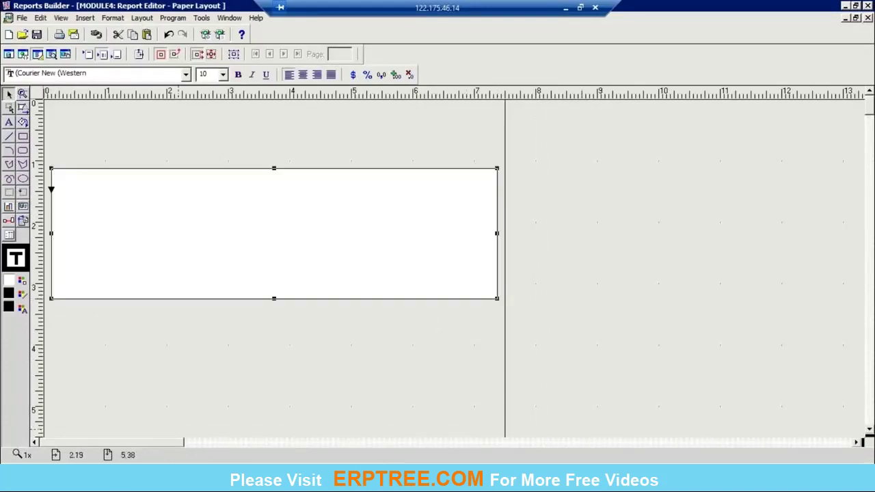
pyautogui.click(154, 475)
pyautogui.click(153, 438)
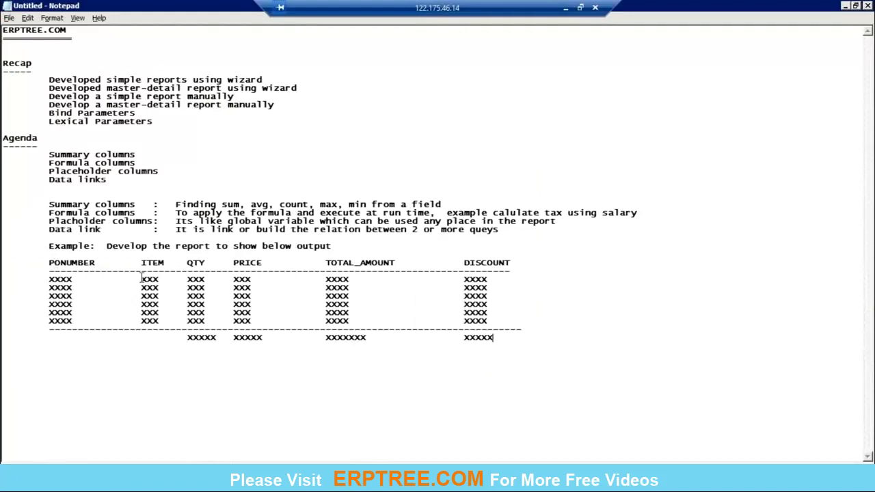
# Draw fields F_1 and F_2 along the top of the repeating frame, checking the notes.
pyautogui.hotkey('alt', 'Tab')
pyautogui.click(24, 206)
pyautogui.moveTo(59, 173); pyautogui.dragTo(121, 187)
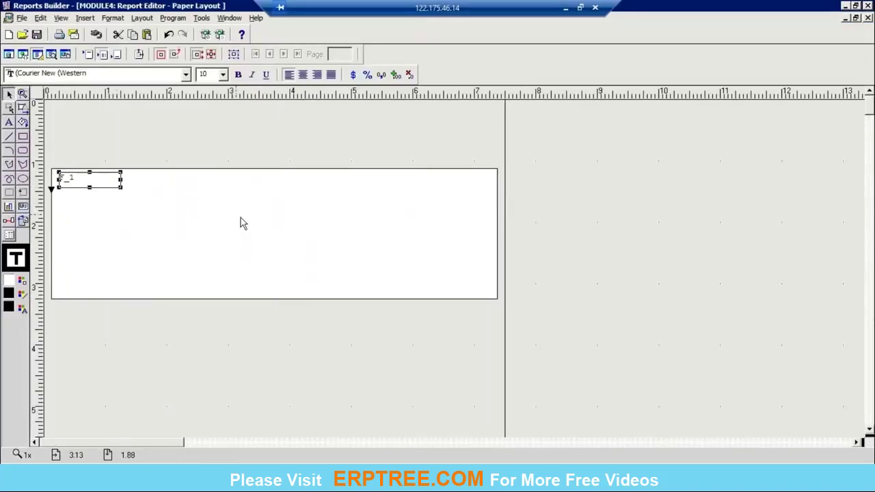
pyautogui.hotkey('alt', 'Tab')
pyautogui.hotkey('alt', 'Tab')
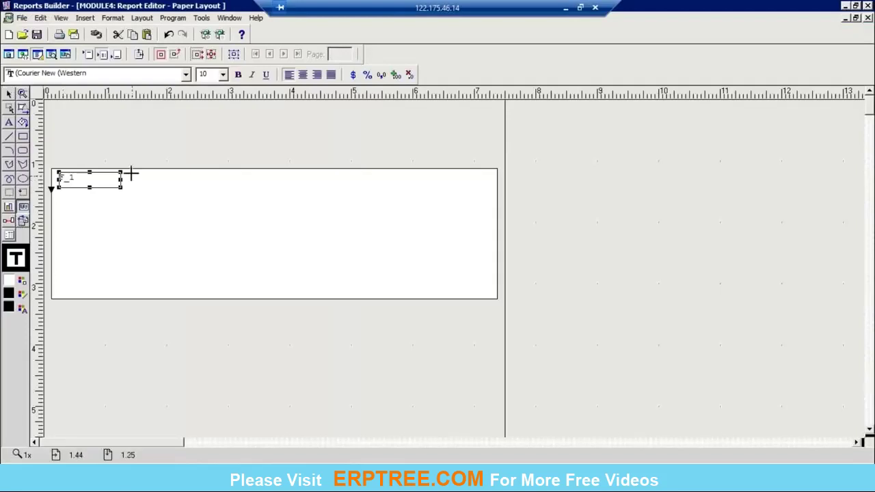
pyautogui.moveTo(136, 173); pyautogui.dragTo(219, 187)
pyautogui.hotkey('alt', 'Tab')
pyautogui.hotkey('alt', 'Tab')
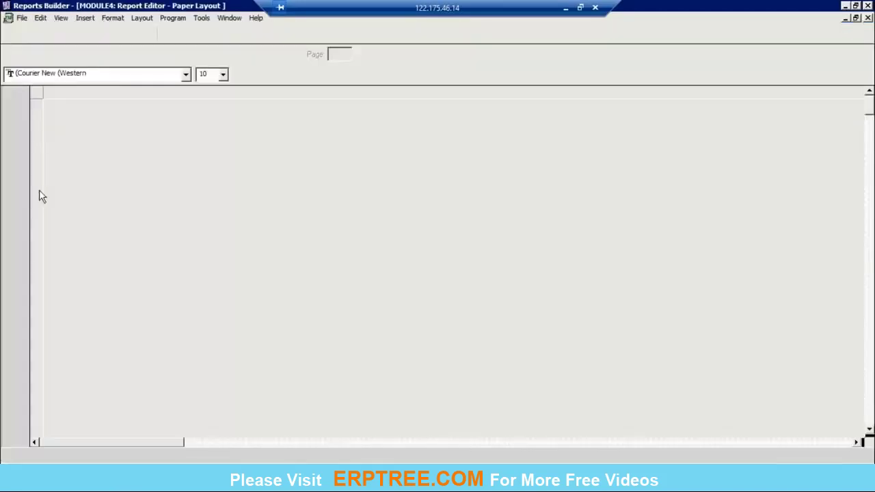
# Add fields F_3 and F_4 to the right of F_2 and close the paper layout.
pyautogui.moveTo(237, 173); pyautogui.dragTo(286, 184)
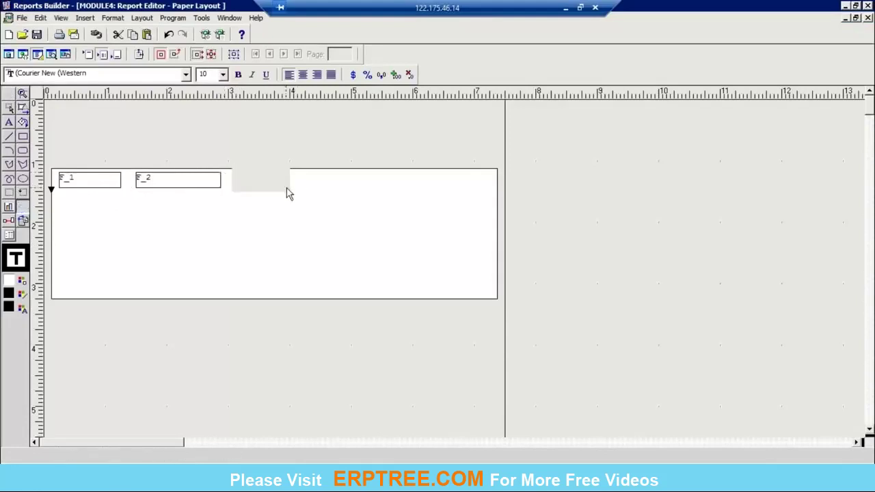
pyautogui.hotkey('alt', 'Tab')
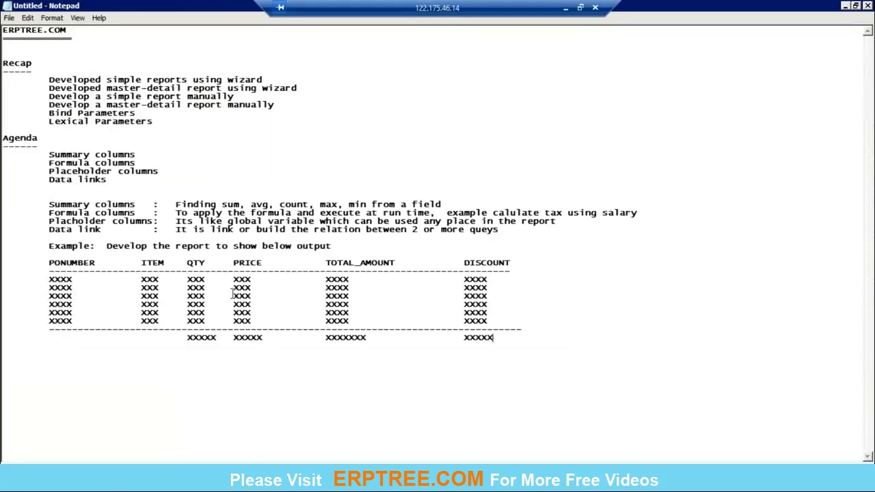
pyautogui.hotkey('alt', 'Tab')
pyautogui.click(23, 208)
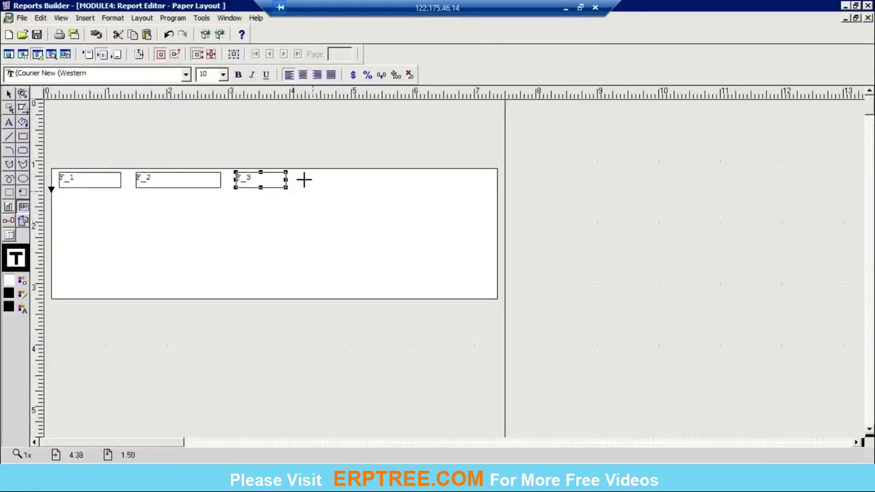
pyautogui.moveTo(298, 172); pyautogui.dragTo(351, 186)
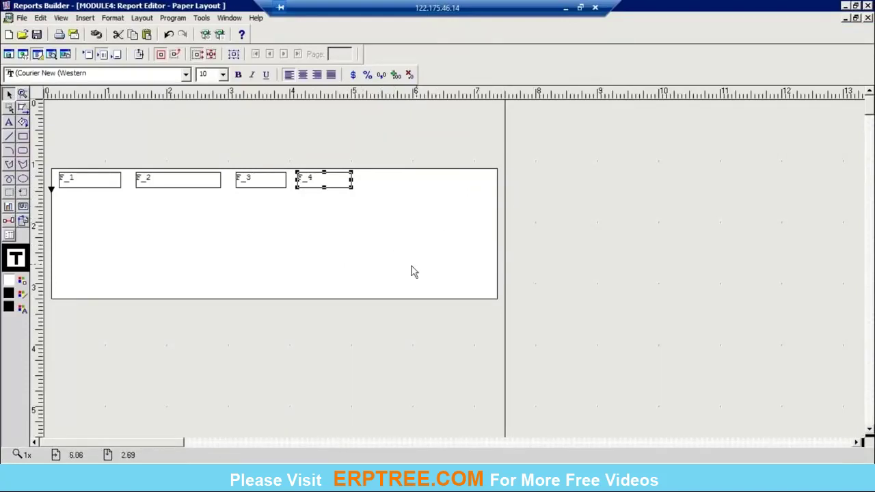
pyautogui.click(868, 19)
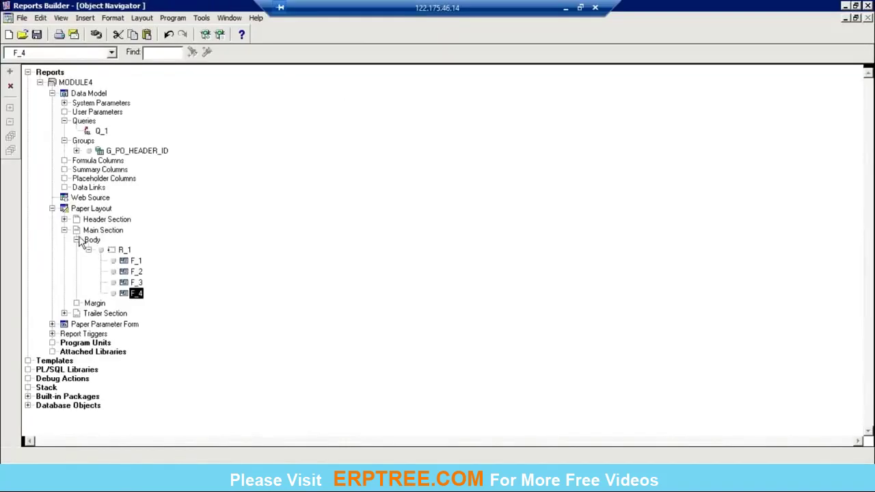
# Set the Main Section's page width to 9.5 inches.
pyautogui.click(87, 231)
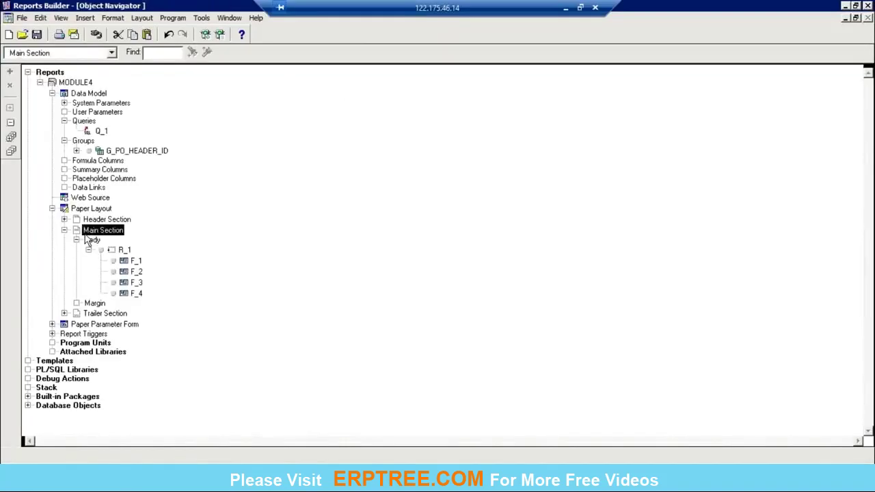
pyautogui.doubleClick(84, 232)
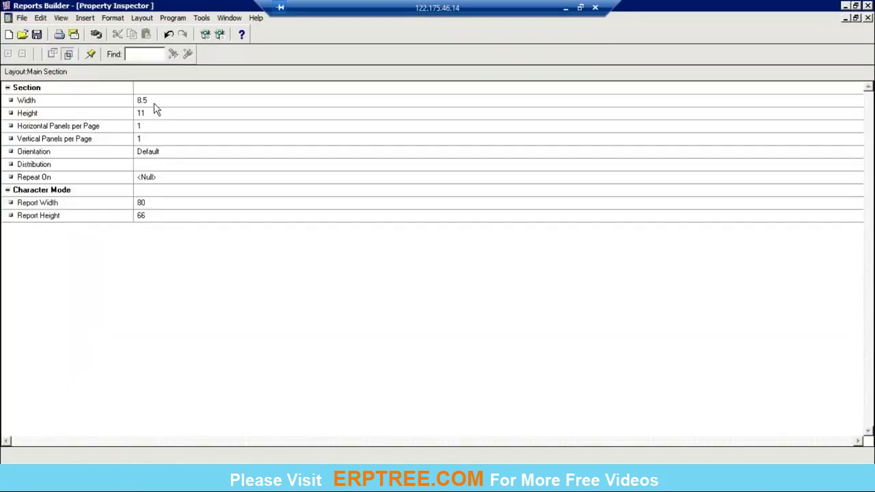
pyautogui.click(155, 102)
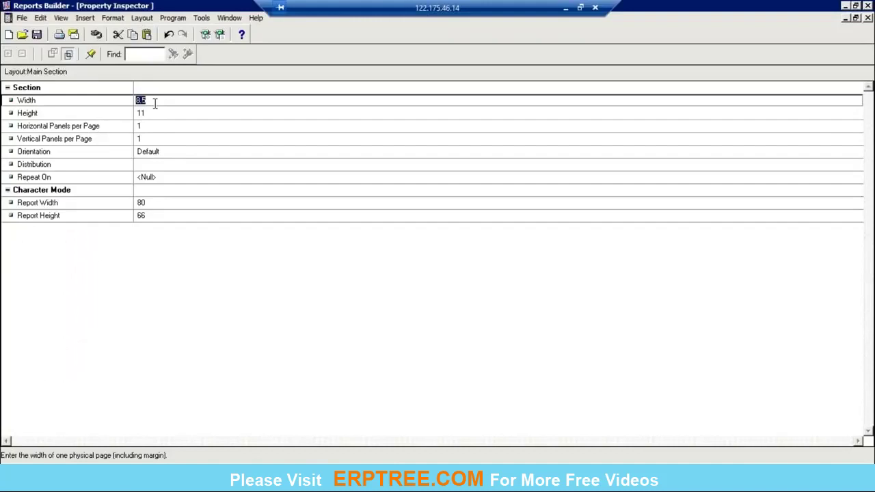
pyautogui.write('9.5')
pyautogui.hotkey('ctrl', 'F4')
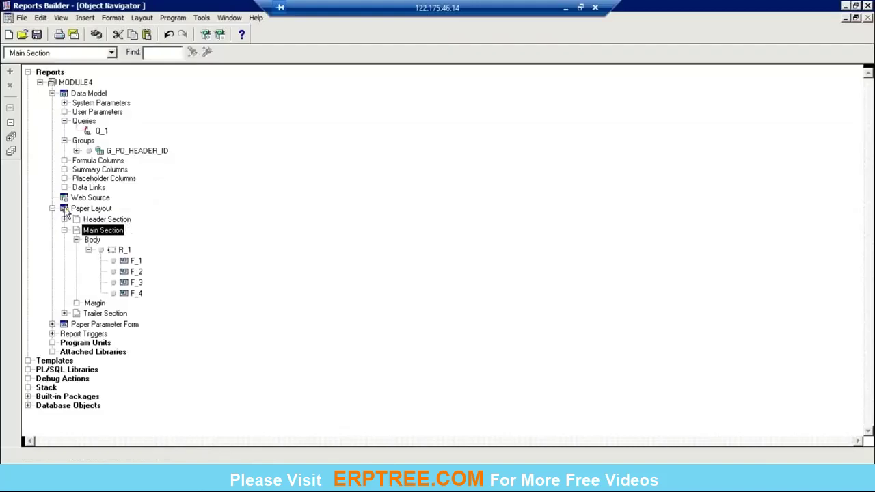
# Widen the repeating frame to the right toward the 8-inch mark in the paper layout.
pyautogui.doubleClick(64, 209)
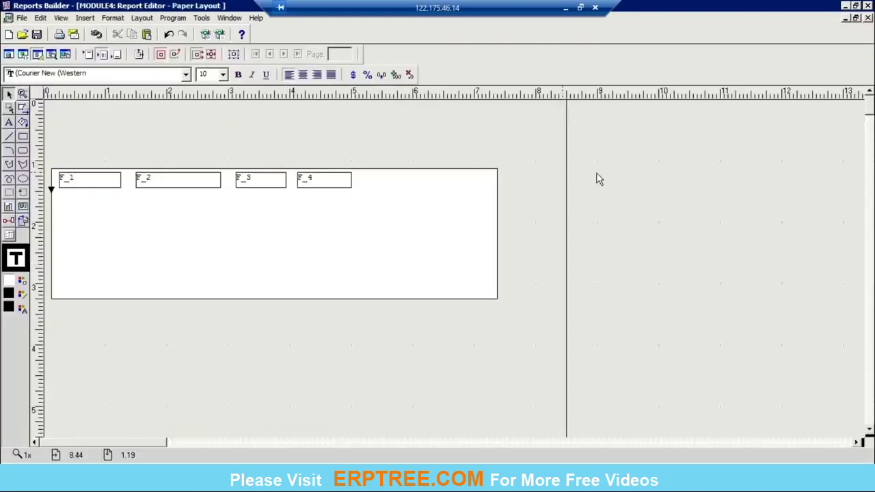
pyautogui.click(464, 236)
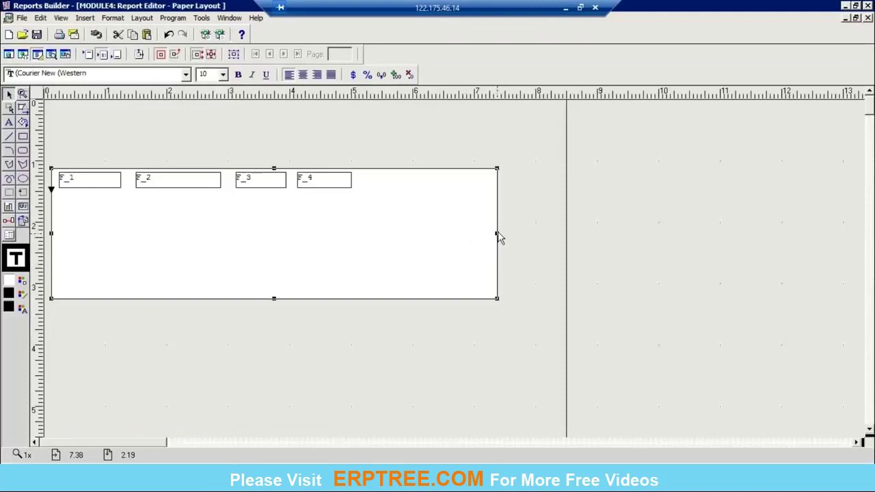
pyautogui.moveTo(498, 236); pyautogui.dragTo(550, 236)
# Extend the field row beside F_4 with fields F_5 and F_6, then select the repeating frame.
pyautogui.click(697, 263)
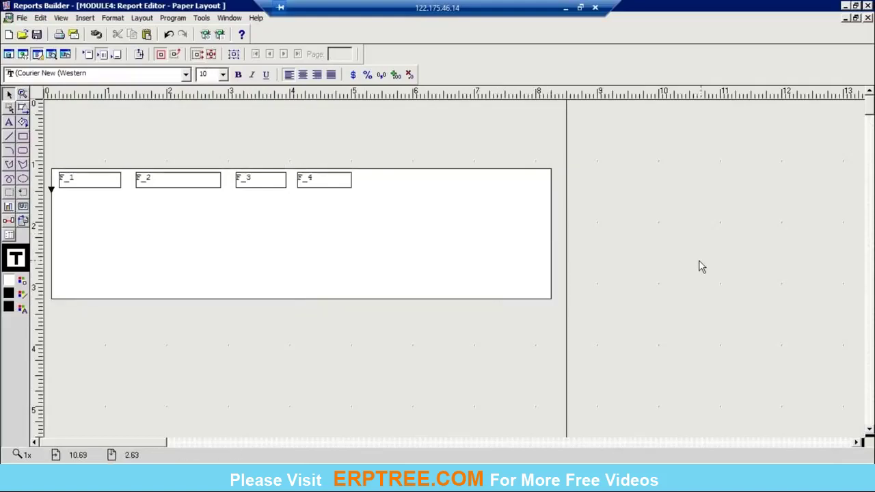
pyautogui.click(95, 184)
pyautogui.click(185, 187)
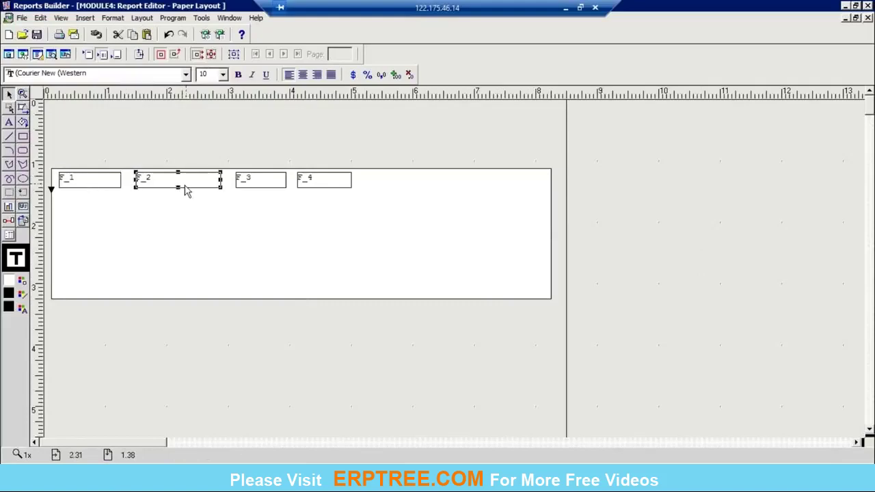
pyautogui.click(274, 190)
pyautogui.click(339, 186)
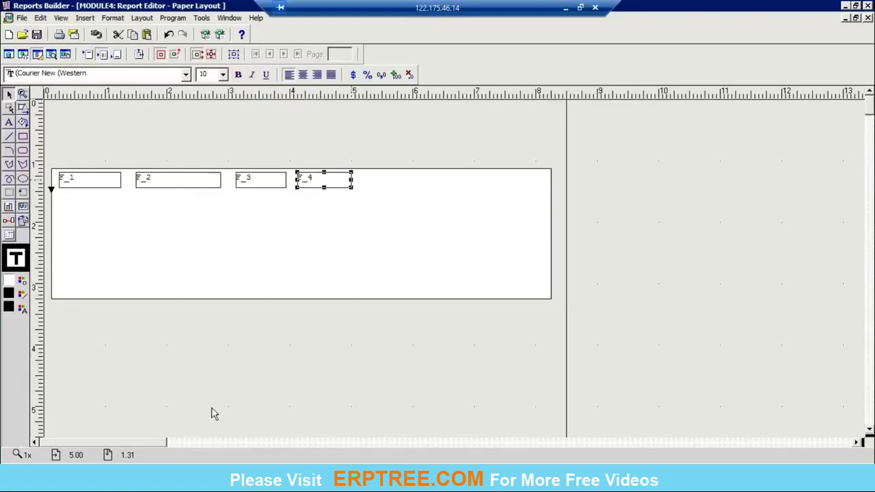
pyautogui.hotkey('alt', 'Tab')
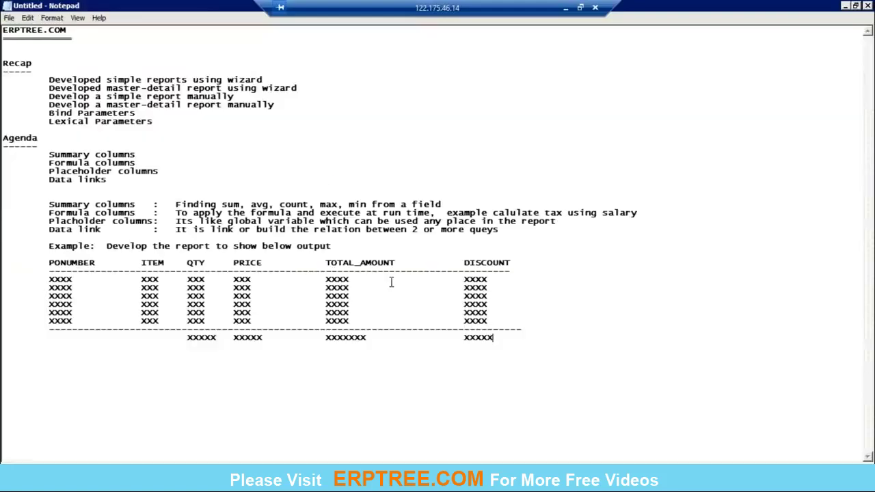
pyautogui.hotkey('alt', 'Tab')
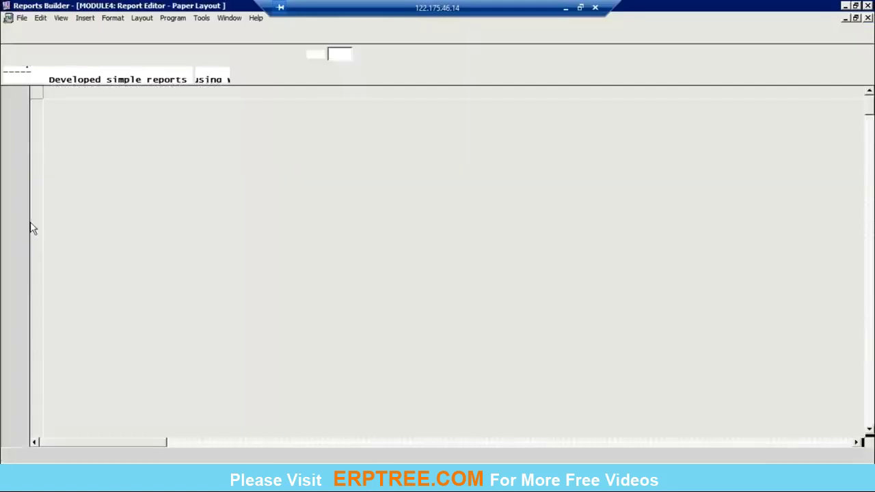
pyautogui.moveTo(371, 173); pyautogui.dragTo(536, 187)
pyautogui.click(23, 207)
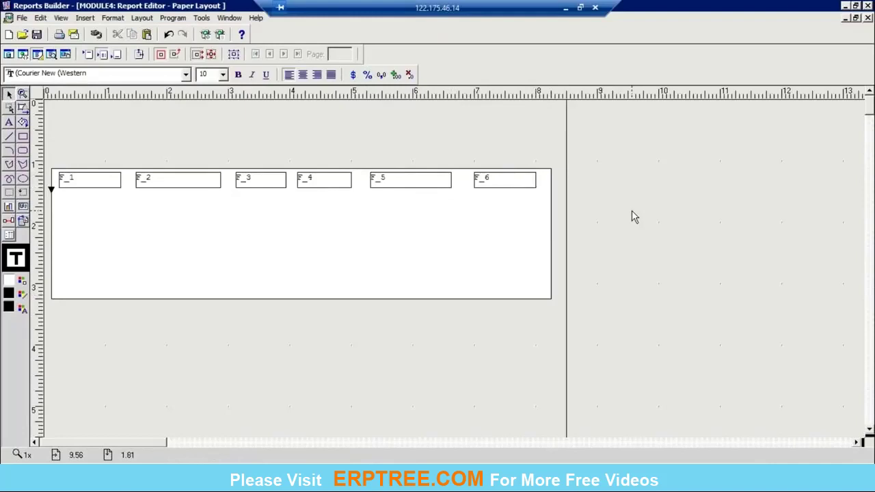
pyautogui.click(372, 247)
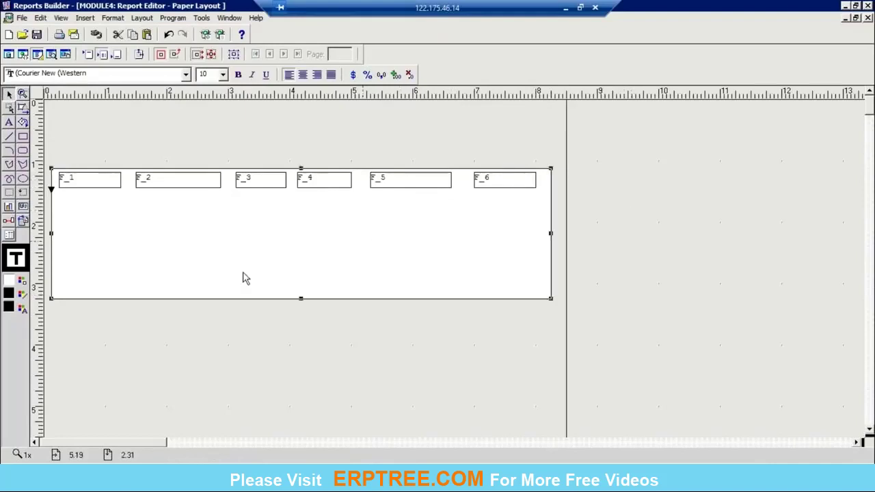
# Set repeating frame R_1's Source to group G_PO_HEADER_ID in its Property Inspector.
pyautogui.rightClick(195, 260)
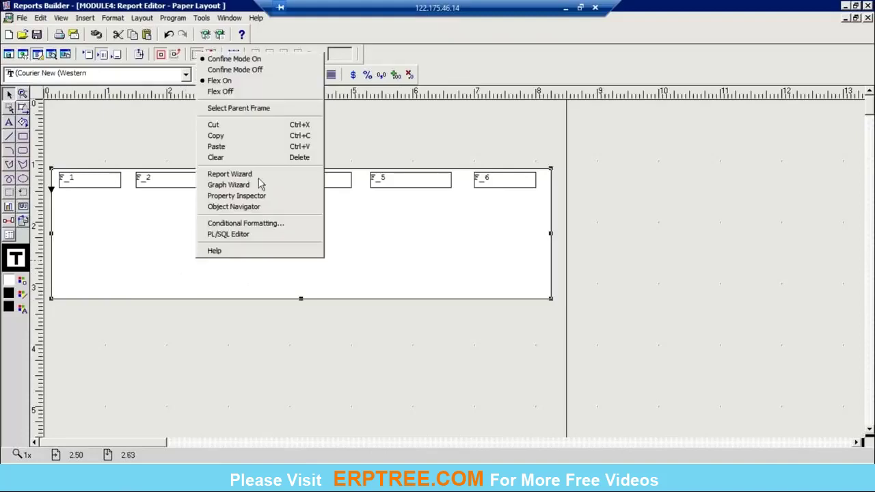
pyautogui.click(248, 196)
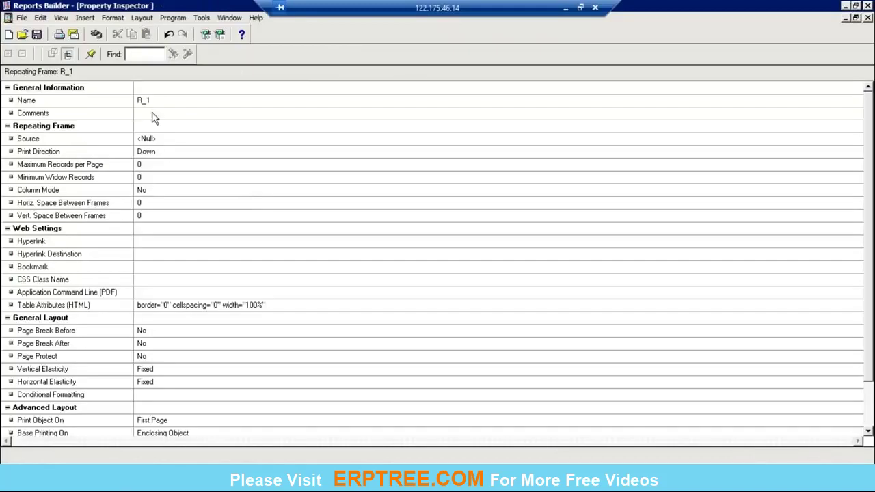
pyautogui.click(171, 140)
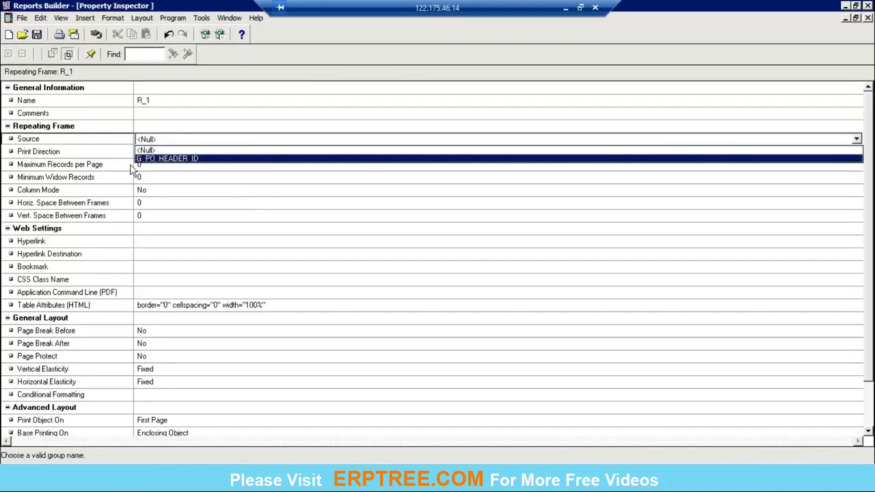
pyautogui.click(169, 159)
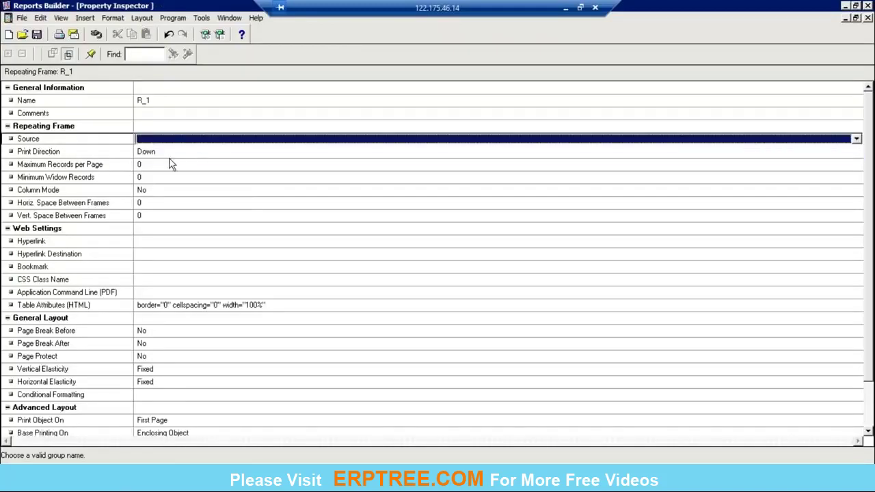
pyautogui.click(868, 19)
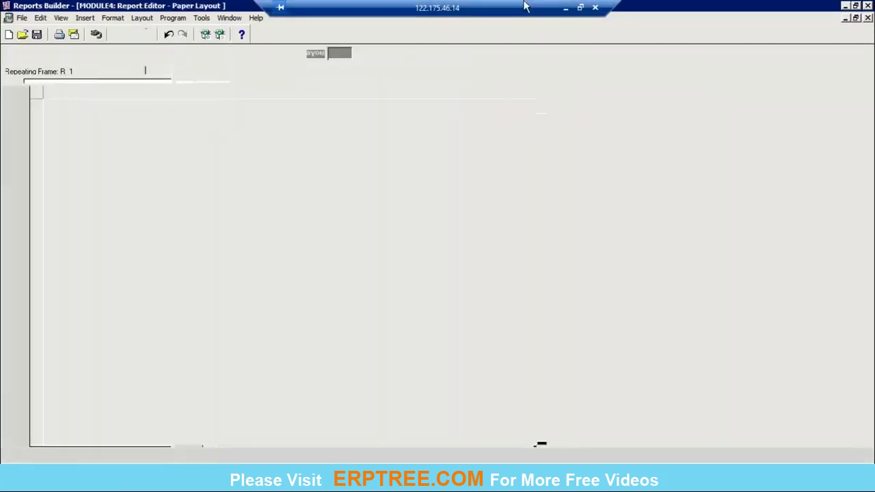
pyautogui.click(98, 187)
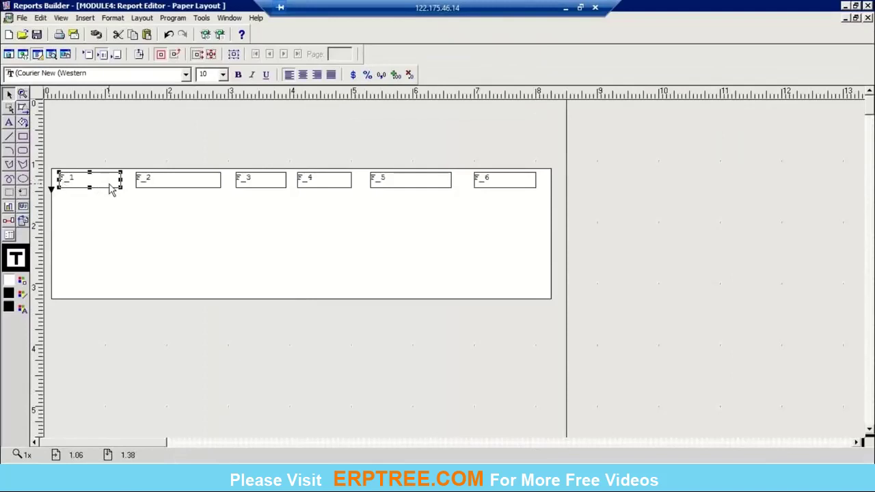
# Set field F_1's source to PONUMBER.
pyautogui.rightClick(111, 189)
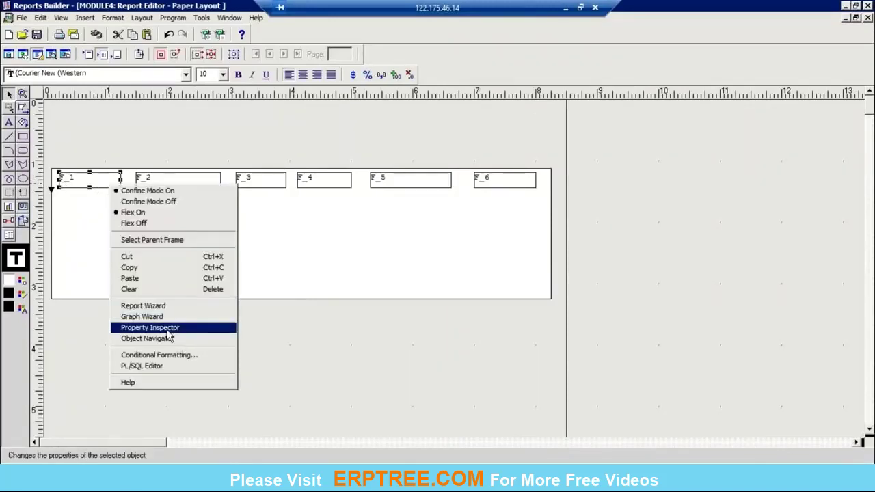
pyautogui.click(167, 329)
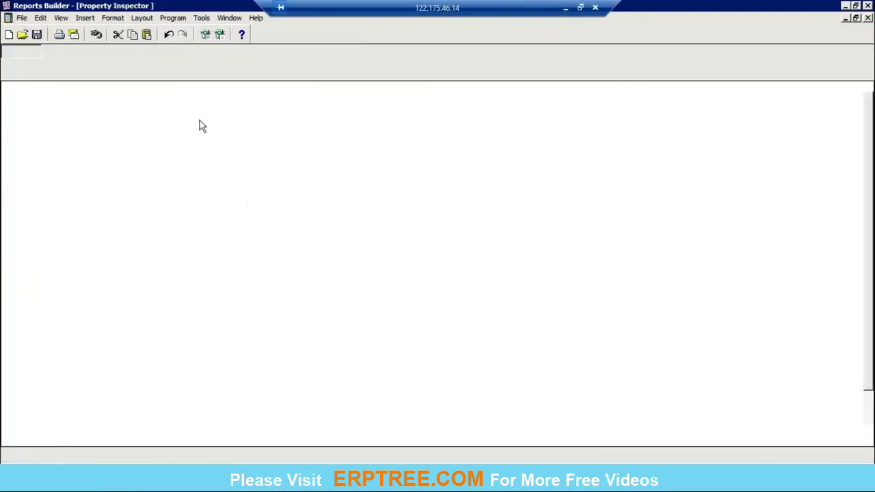
pyautogui.click(154, 140)
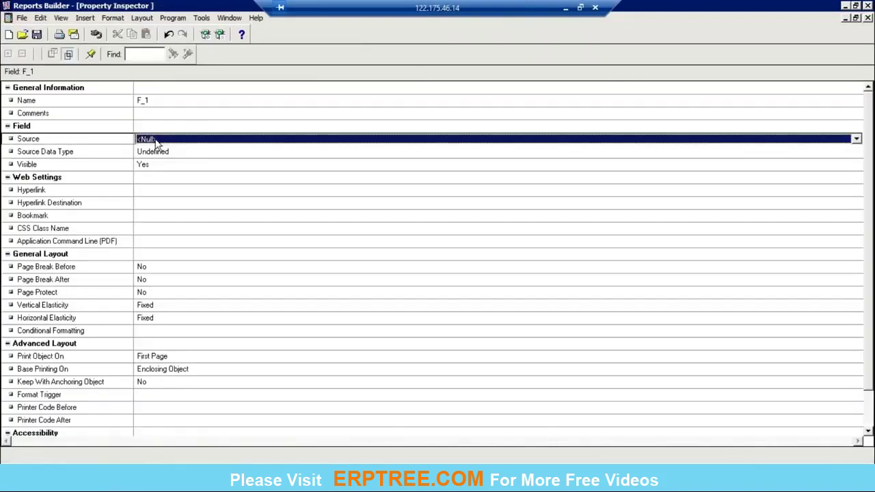
pyautogui.press('Down')
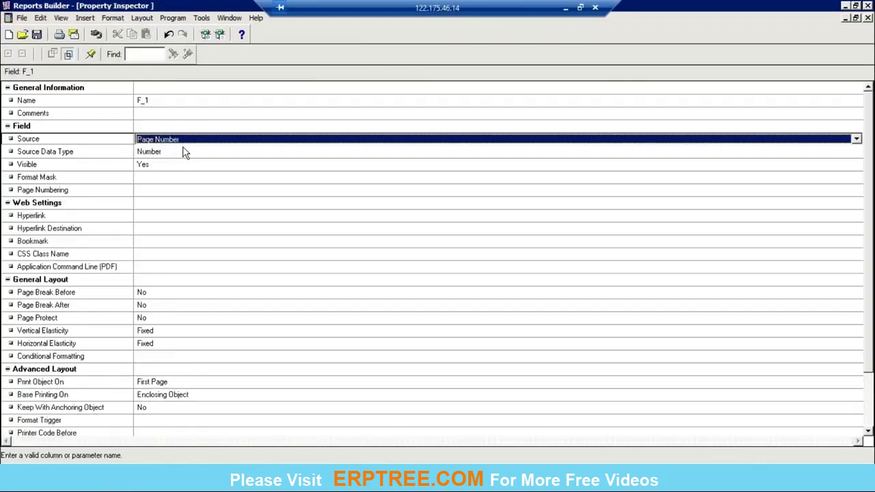
pyautogui.press('BackSpace')
pyautogui.press('Down')
pyautogui.press('Down')
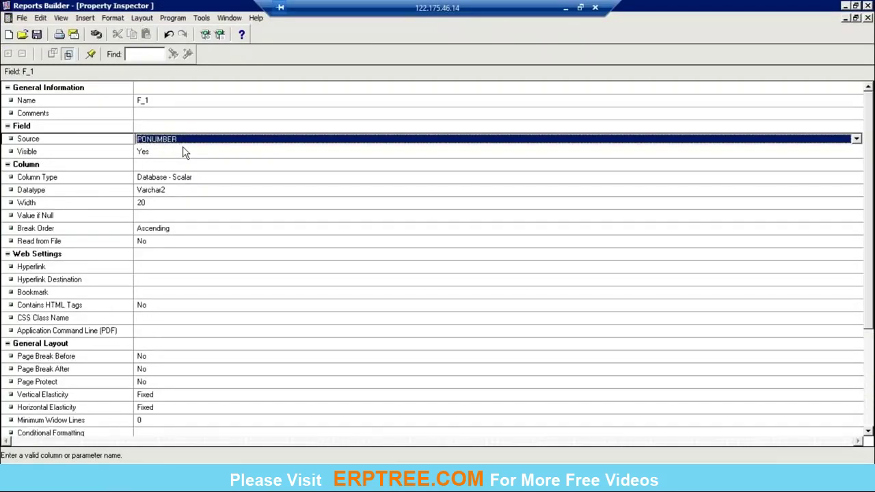
pyautogui.click(868, 18)
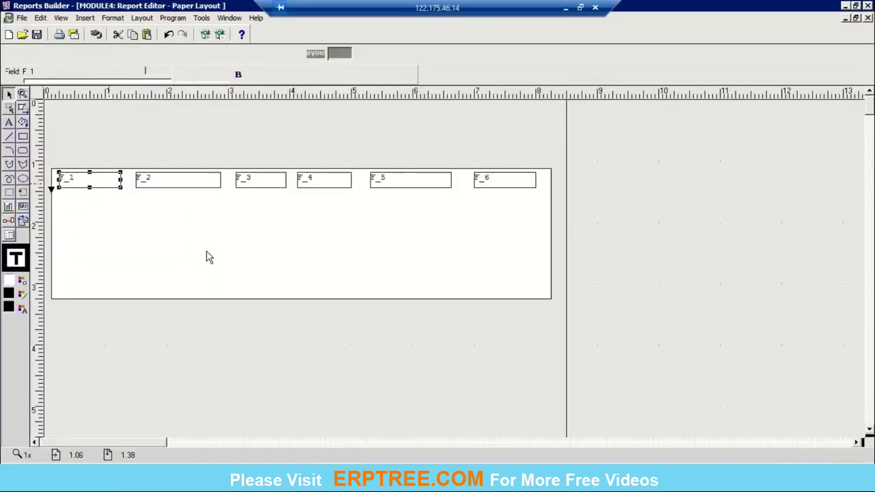
# Set field F_2's source to ITEM_NAME.
pyautogui.click(210, 190)
pyautogui.doubleClick(208, 183)
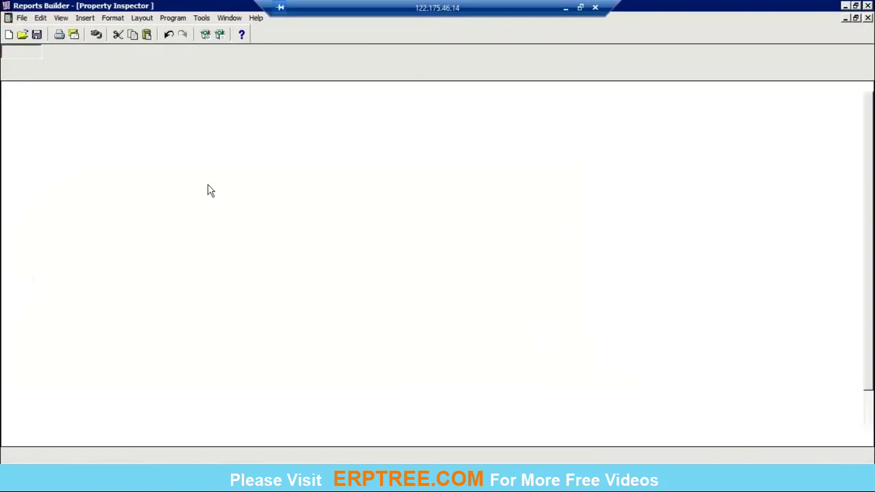
pyautogui.click(186, 140)
pyautogui.press('Down')
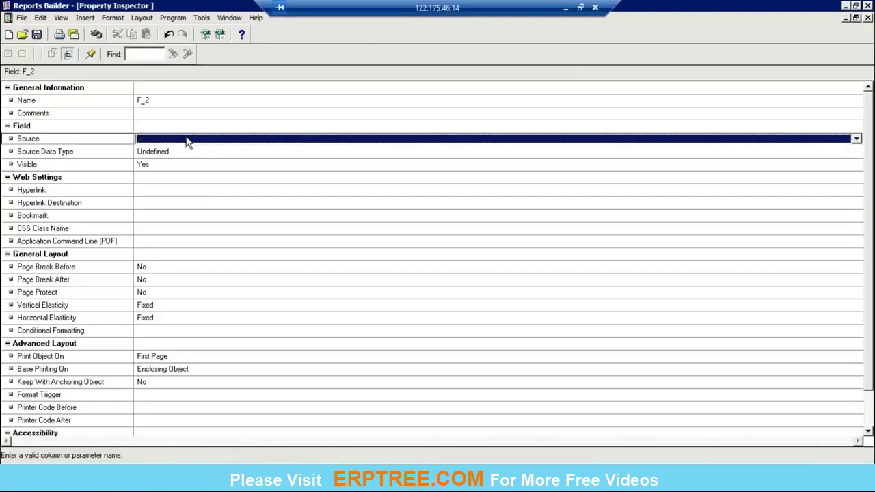
pyautogui.press('Down')
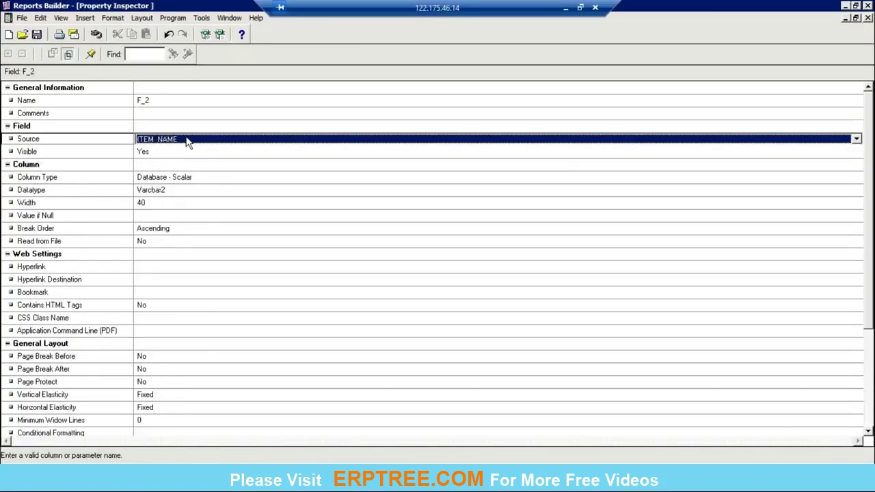
pyautogui.click(867, 18)
# Set field F_3's source to QUANTITY.
pyautogui.click(272, 189)
pyautogui.doubleClick(272, 183)
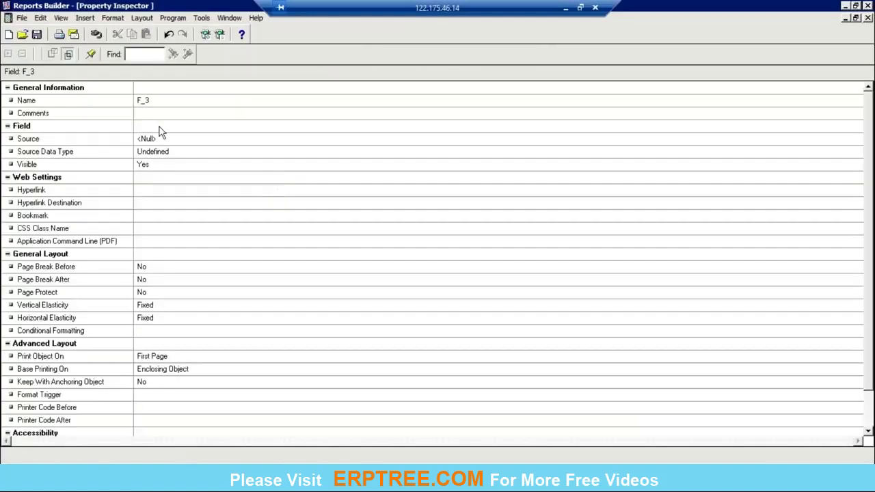
pyautogui.click(166, 138)
pyautogui.doubleClick(169, 139)
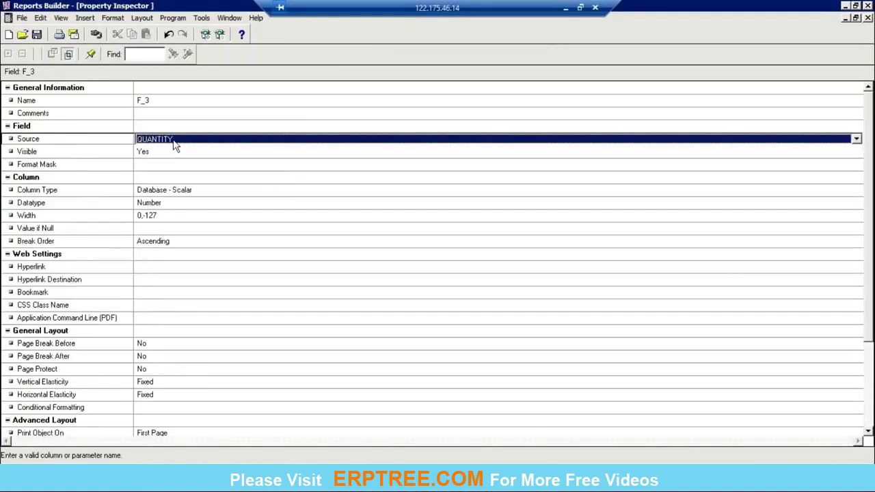
pyautogui.click(868, 18)
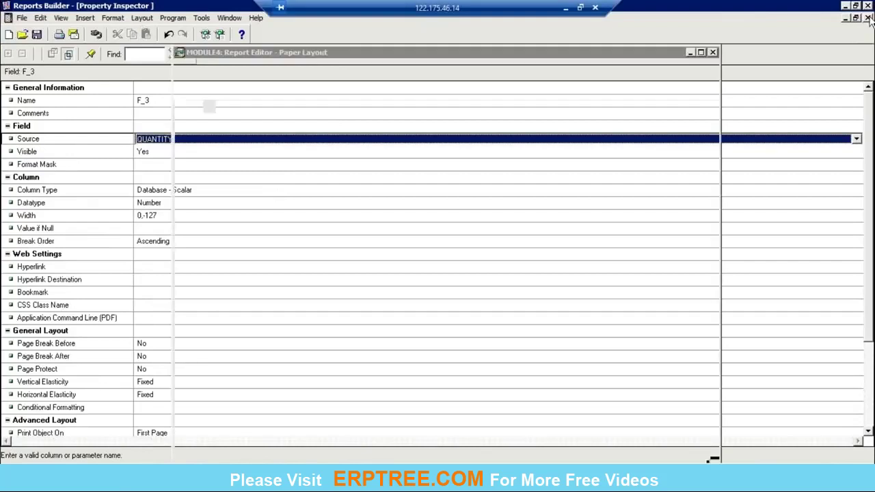
# Set field F_4's source to UNIT_PRICE.
pyautogui.click(325, 186)
pyautogui.doubleClick(325, 184)
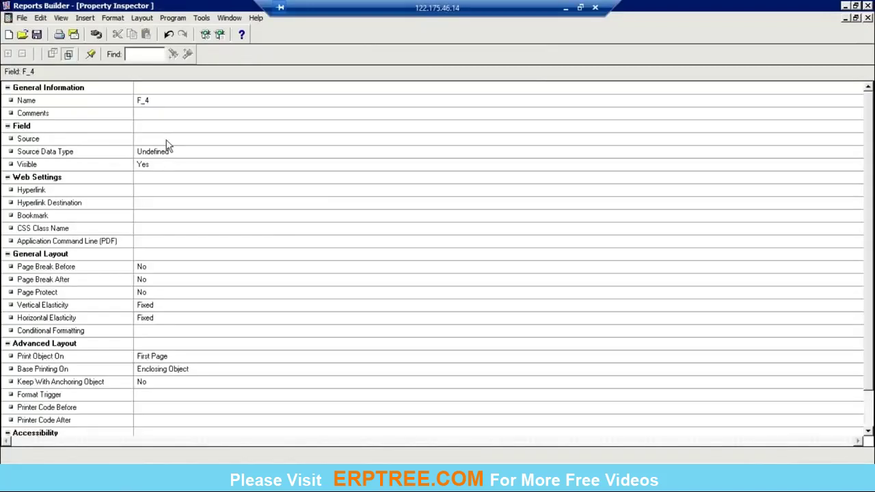
pyautogui.click(167, 142)
pyautogui.press('Down')
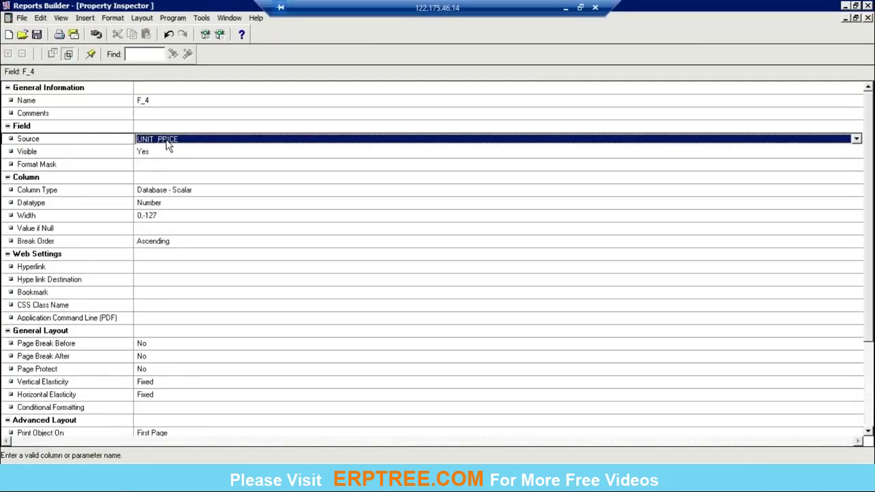
pyautogui.click(868, 18)
# Cycle field F_5's Source property until it shows the TOTAL column.
pyautogui.click(429, 184)
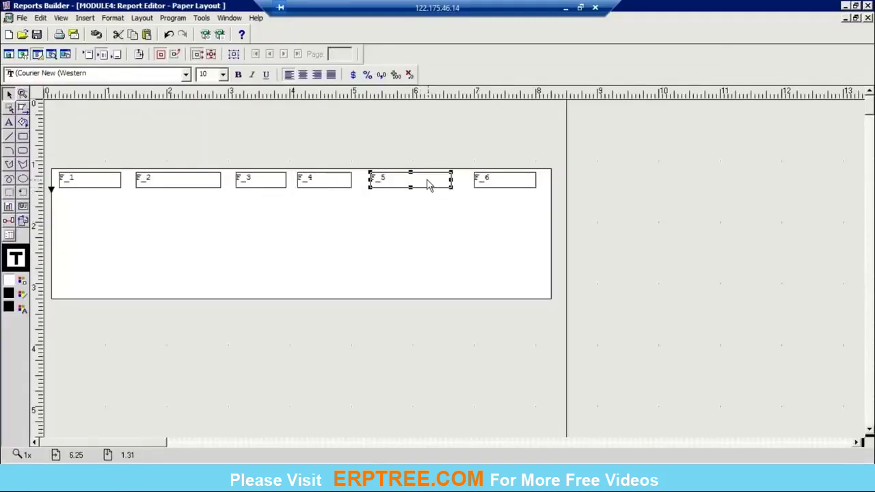
pyautogui.doubleClick(429, 184)
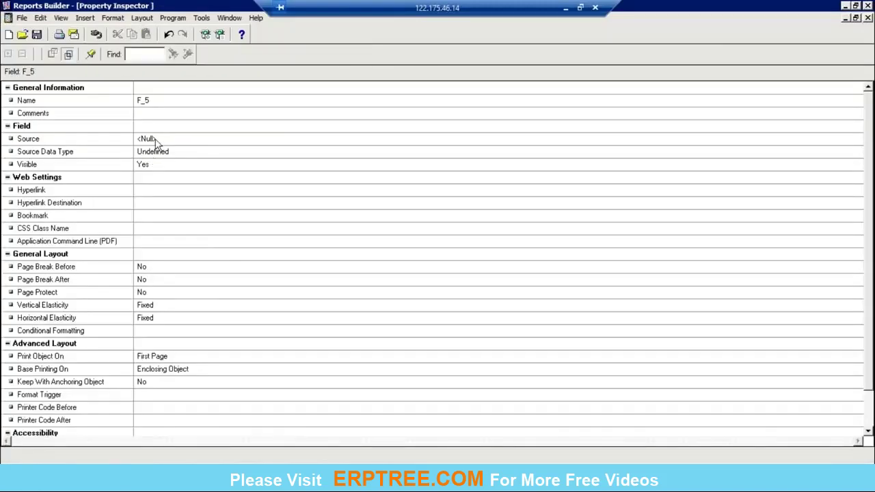
pyautogui.click(156, 140)
pyautogui.doubleClick(156, 141)
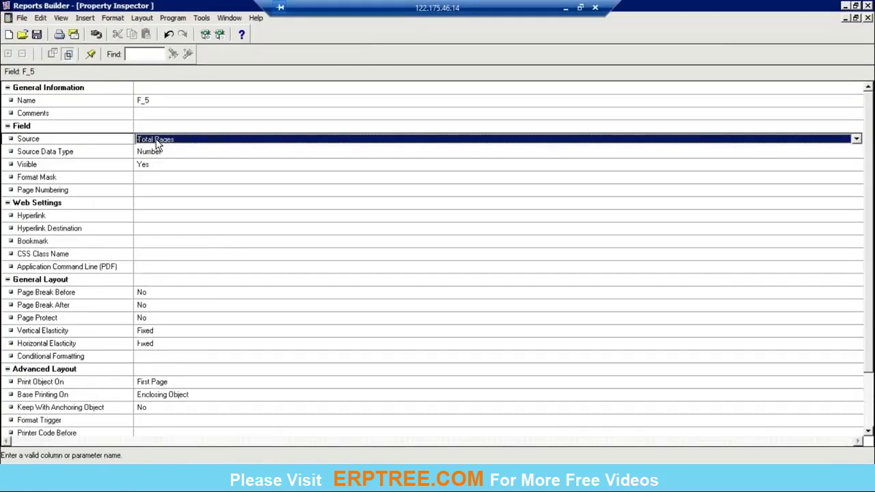
pyautogui.doubleClick(156, 139)
pyautogui.doubleClick(156, 140)
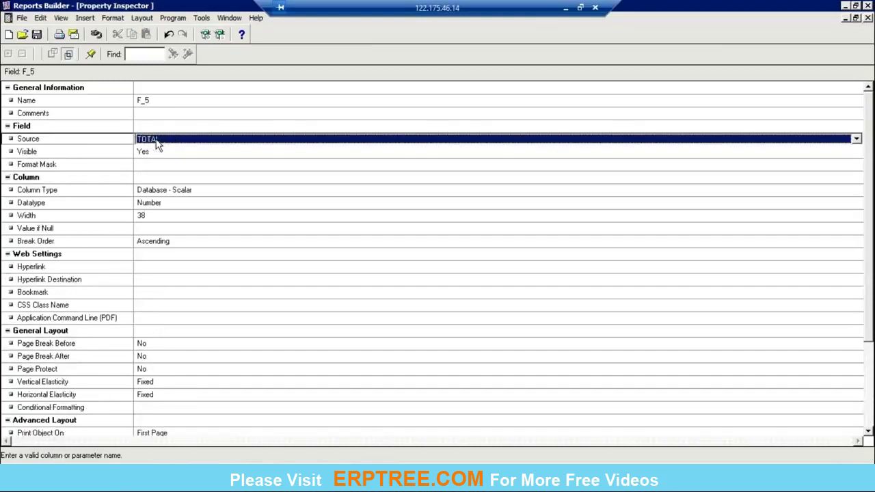
pyautogui.doubleClick(155, 139)
pyautogui.doubleClick(156, 140)
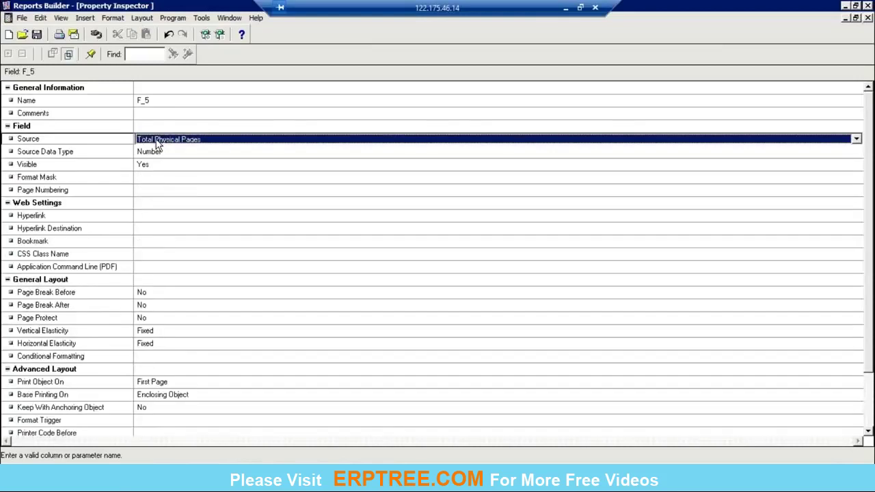
pyautogui.doubleClick(155, 140)
pyautogui.doubleClick(155, 139)
pyautogui.doubleClick(156, 139)
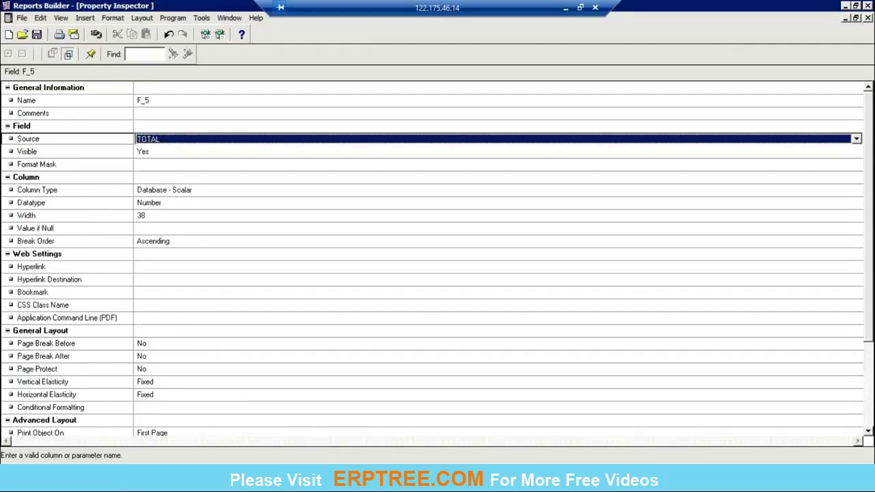
pyautogui.hotkey('alt', 'Tab')
# Check the TOTAL alias in Toad, close F_5's properties, and run the PO lines query with F9.
pyautogui.click(219, 230)
pyautogui.click(225, 218)
pyautogui.doubleClick(230, 207)
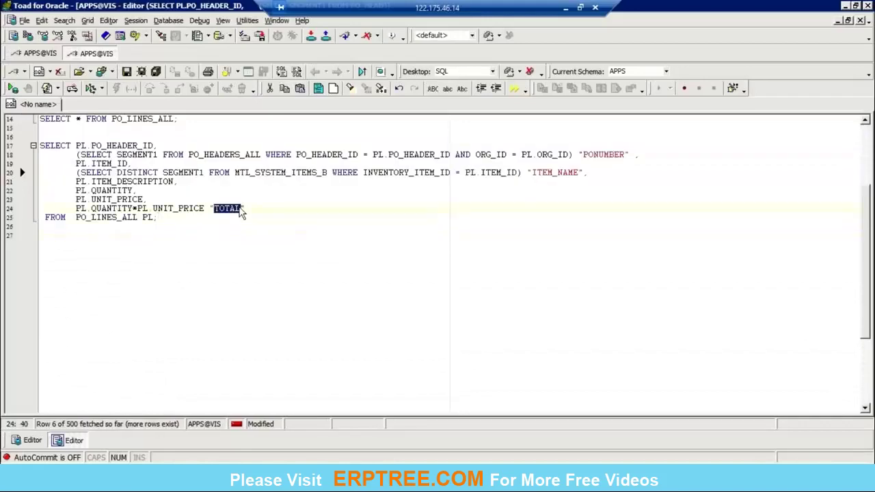
pyautogui.hotkey('alt', 'Tab')
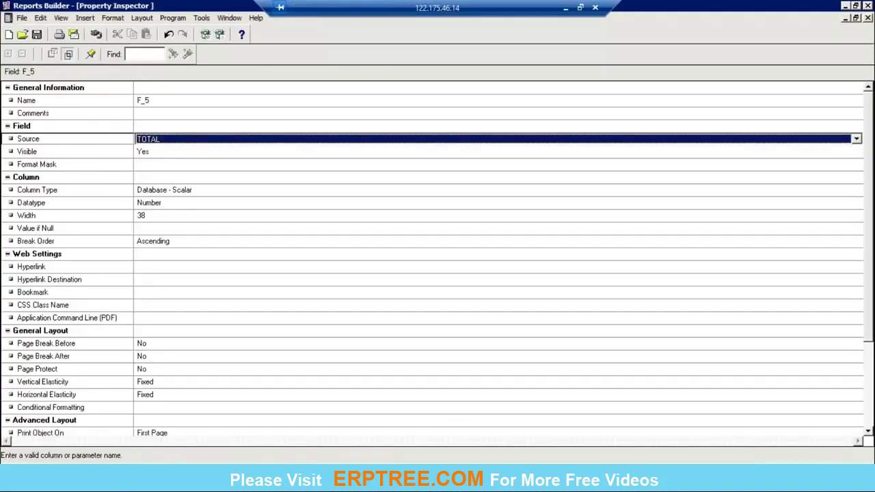
pyautogui.click(868, 17)
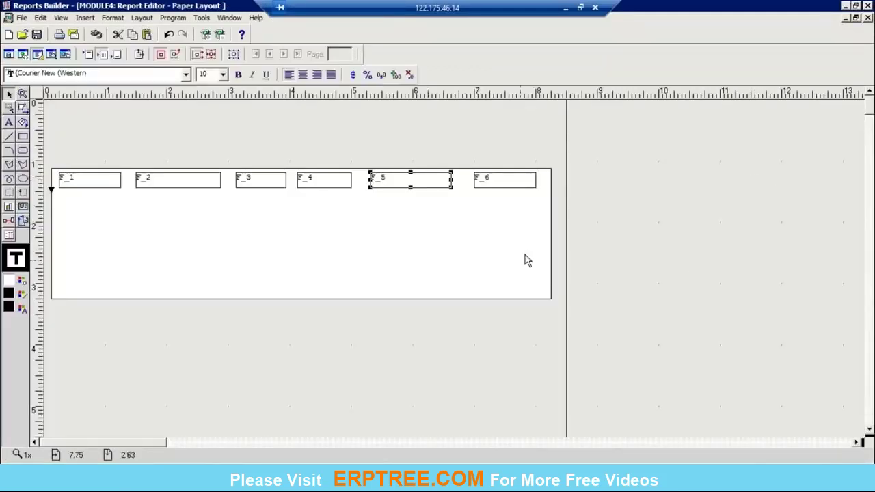
pyautogui.click(689, 273)
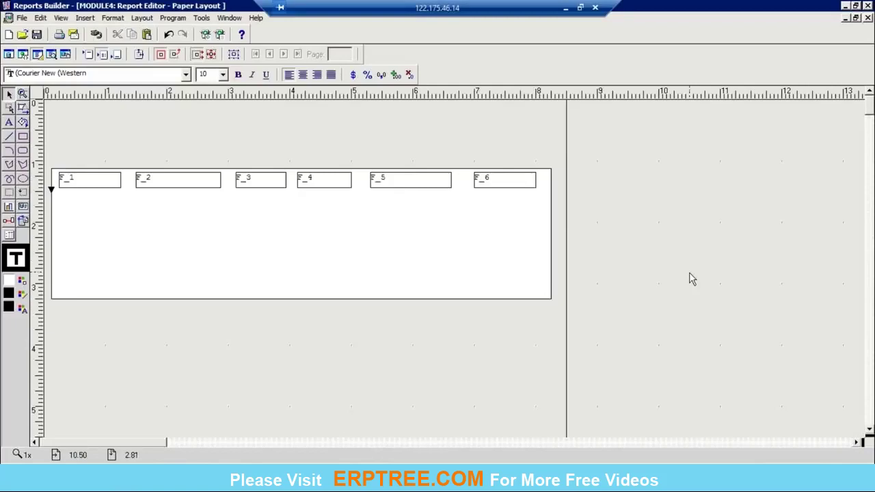
pyautogui.hotkey('alt', 'Tab')
pyautogui.click(270, 217)
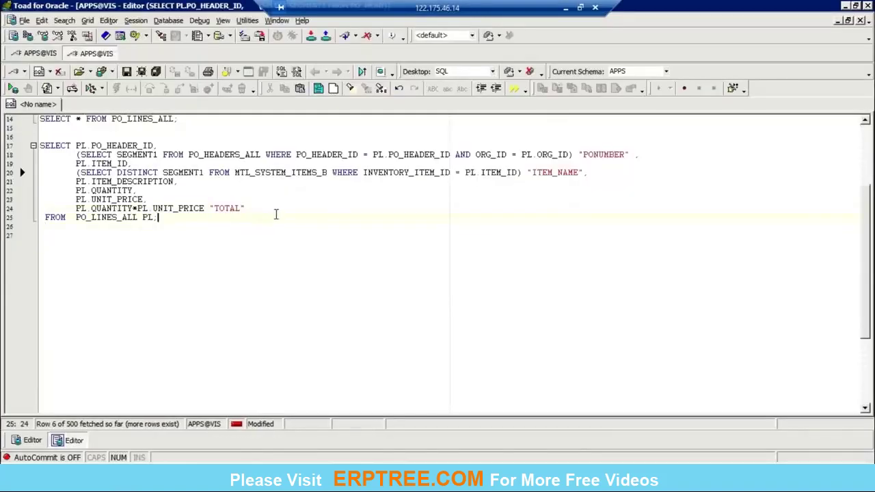
pyautogui.press('F9')
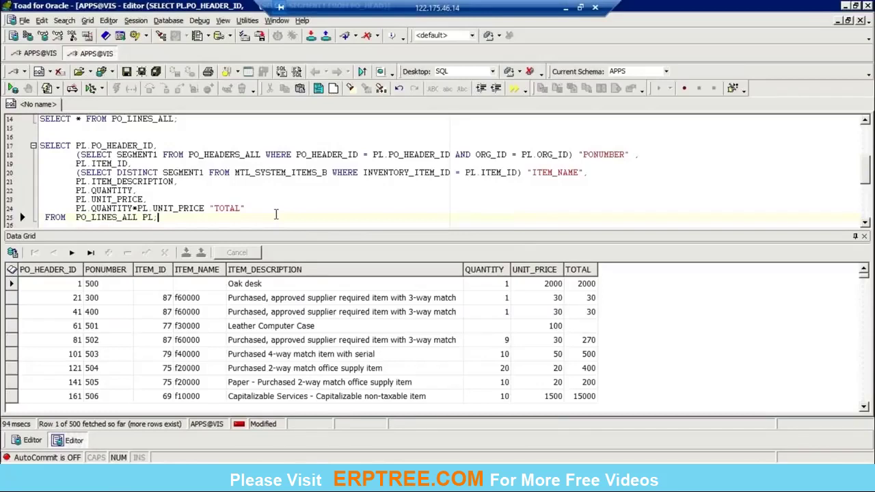
pyautogui.hotkey('alt', 'Tab')
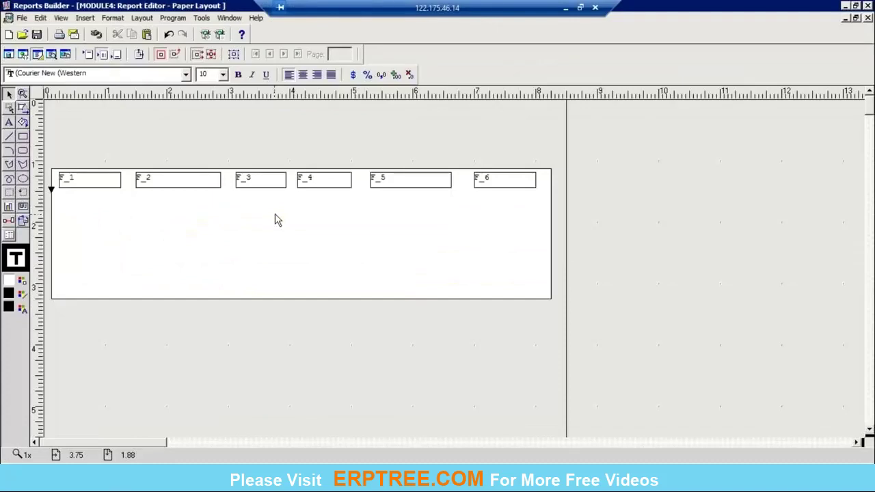
# Delete field F_6 and nudge fields F_3, F_4 and F_5 slightly right.
pyautogui.click(492, 177)
pyautogui.press('Delete')
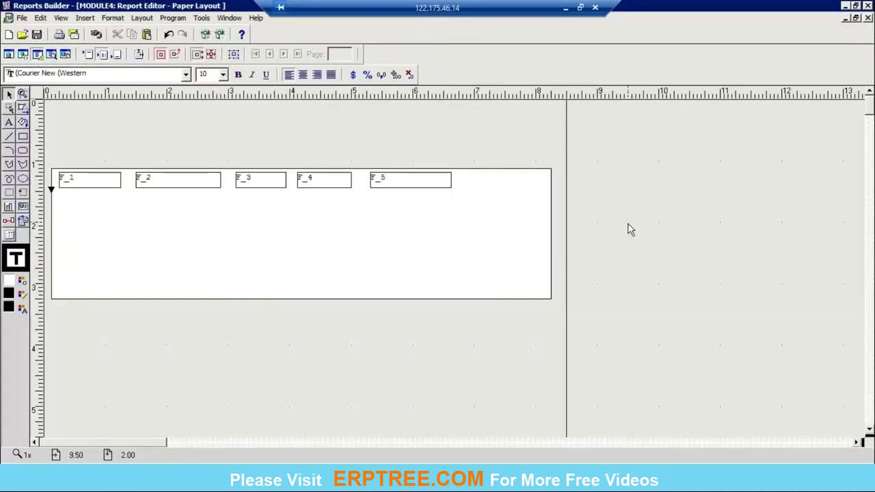
pyautogui.click(345, 186)
pyautogui.press('Right')
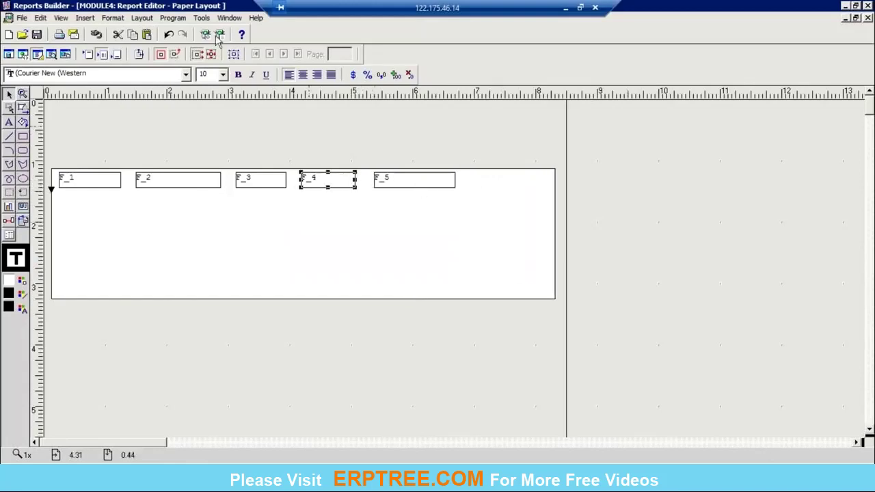
pyautogui.click(271, 182)
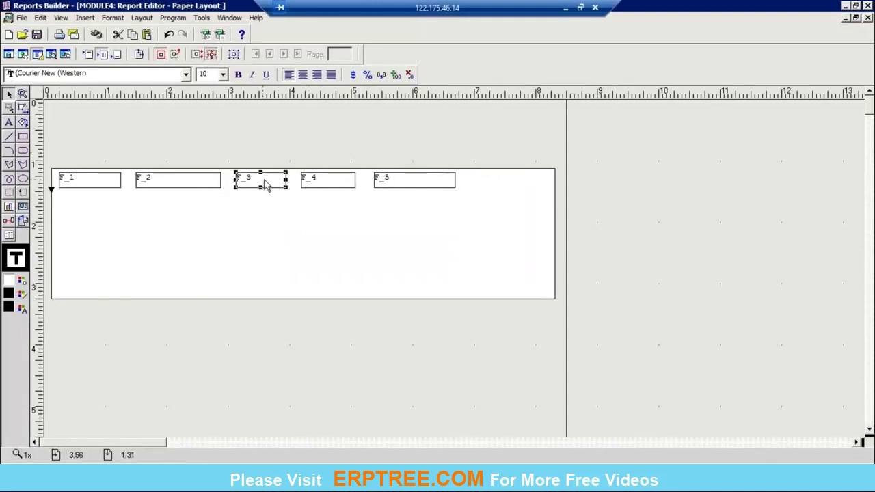
pyautogui.press('Right')
pyautogui.click(318, 189)
pyautogui.click(404, 182)
pyautogui.press('Right')
pyautogui.click(661, 217)
# Shrink the repeating frame's height to the single row of fields F_1 to F_5.
pyautogui.click(355, 280)
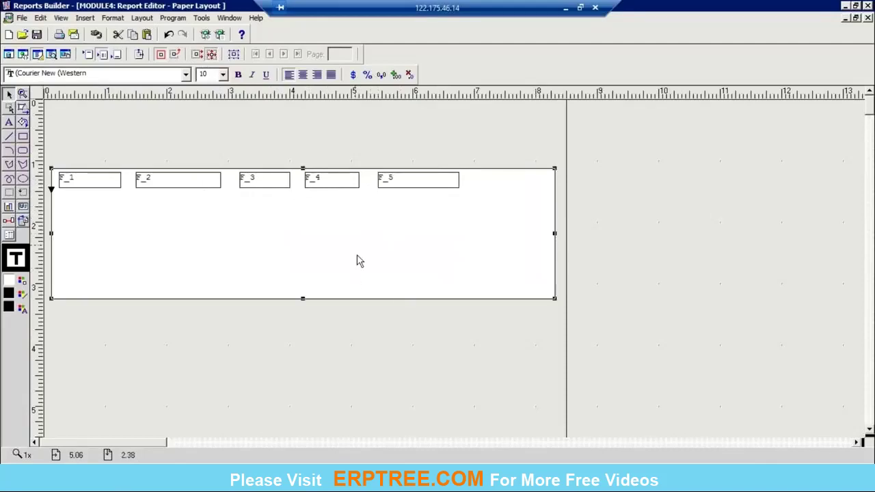
pyautogui.moveTo(302, 305); pyautogui.dragTo(330, 189)
pyautogui.click(433, 181)
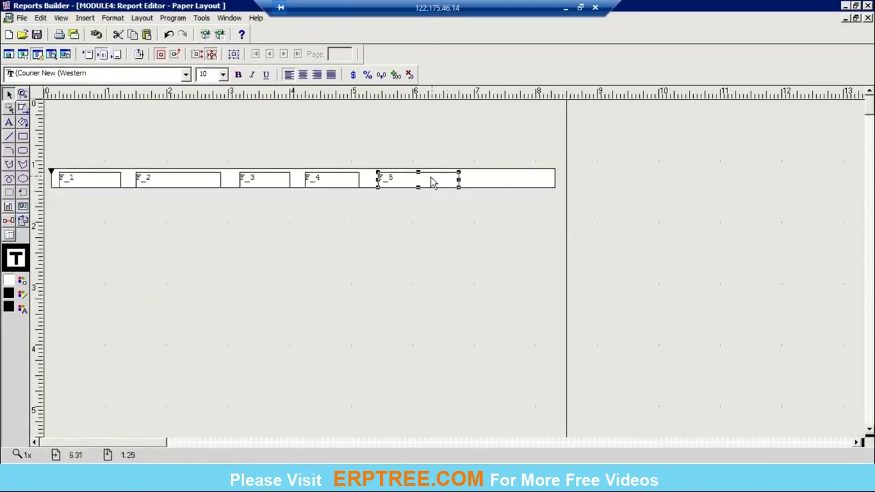
pyautogui.click(335, 184)
pyautogui.click(283, 184)
pyautogui.click(190, 182)
pyautogui.click(83, 181)
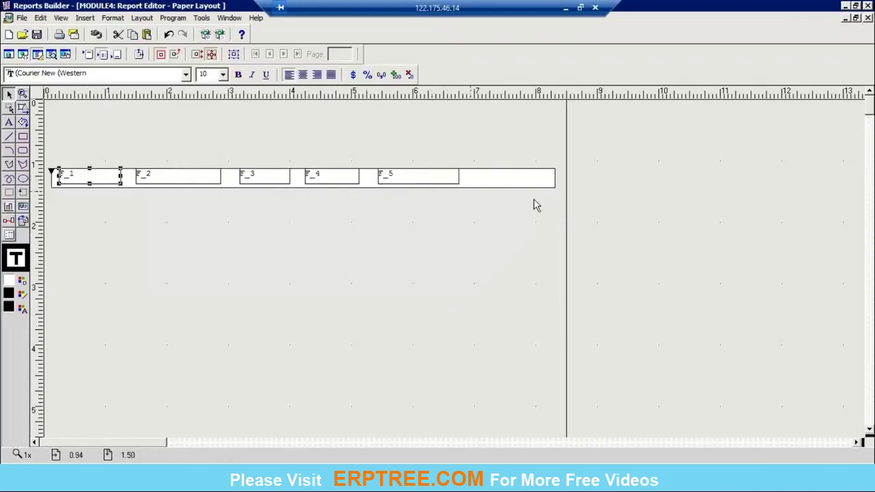
pyautogui.click(492, 176)
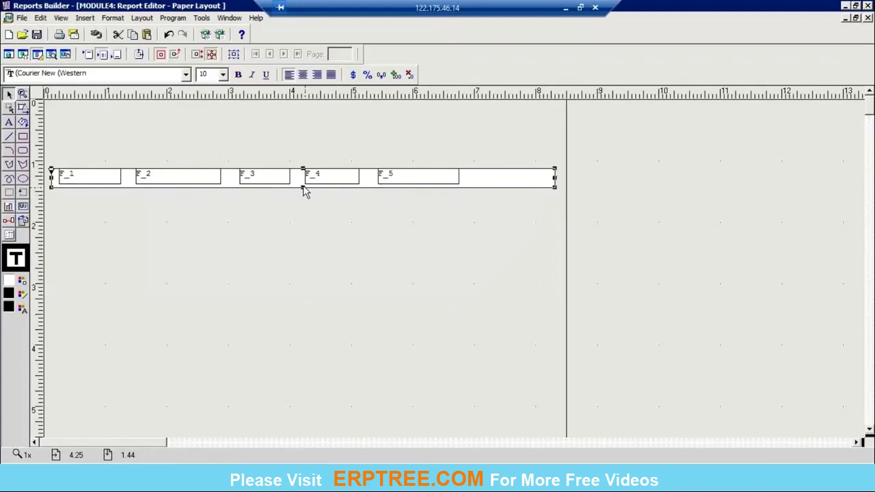
pyautogui.click(303, 190)
pyautogui.click(769, 247)
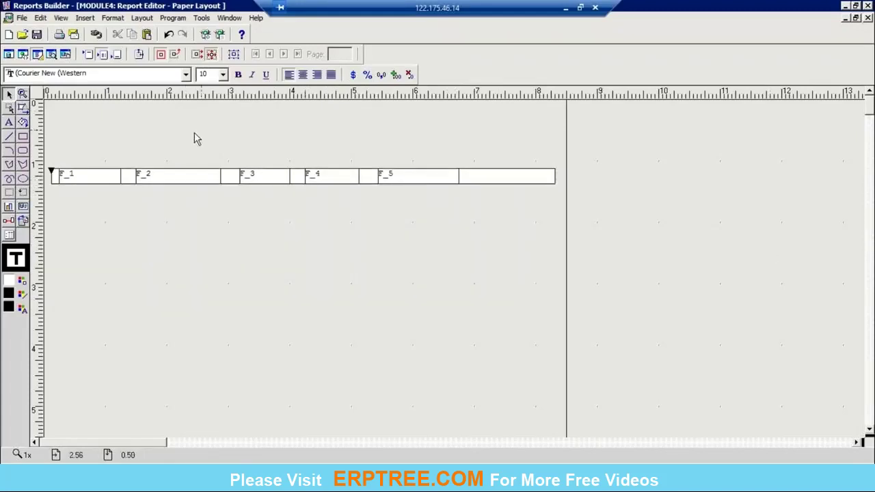
pyautogui.click(9, 121)
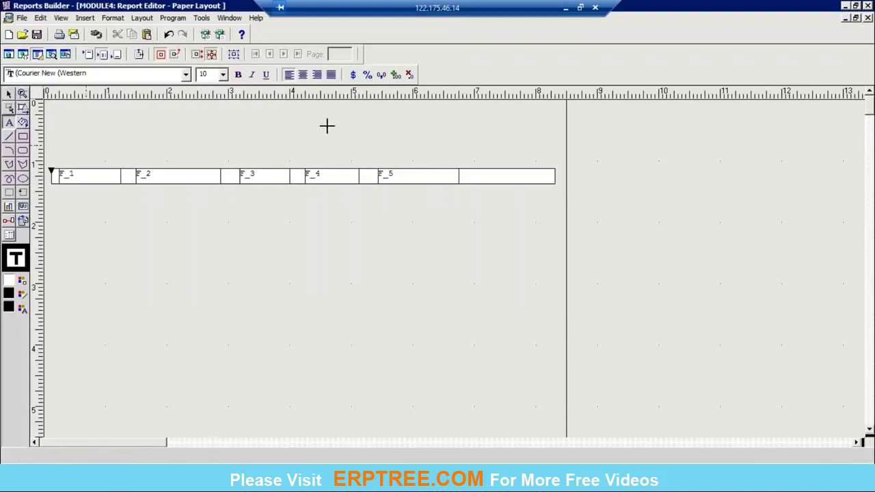
# Add a PURCHASE REPORT title near the page top and nudge it right.
pyautogui.click(204, 107)
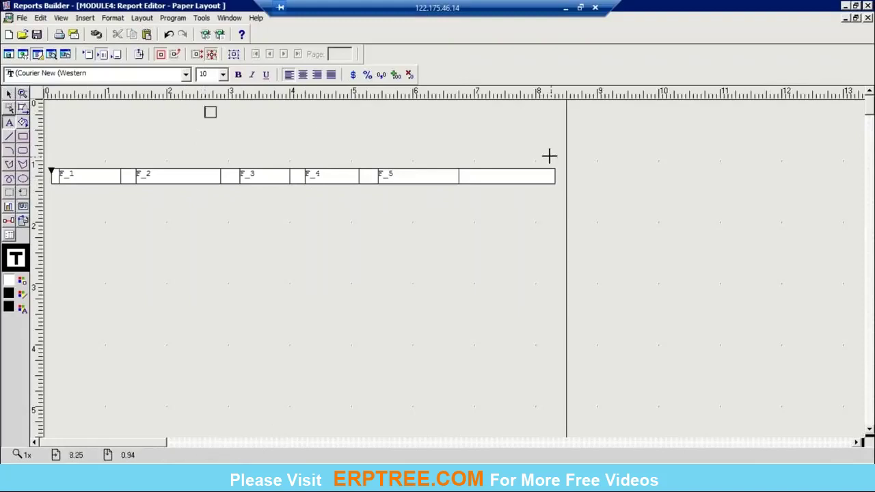
pyautogui.write('PURCHASE REPORT')
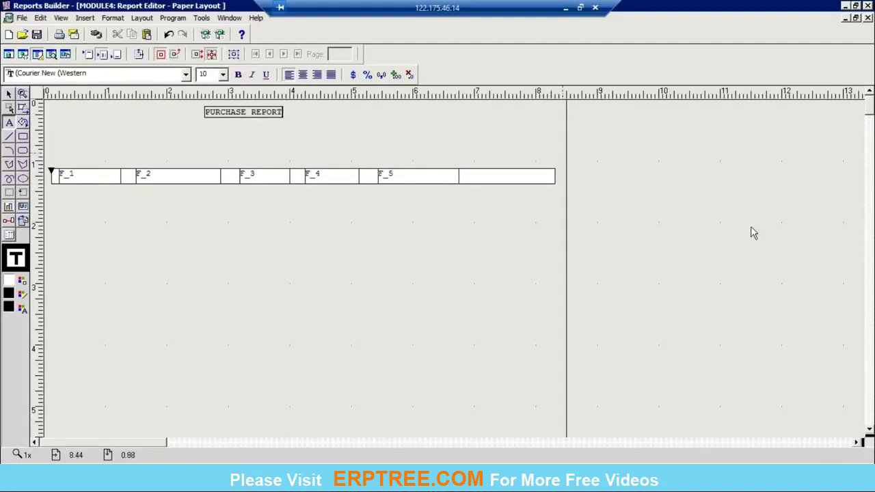
pyautogui.click(273, 162)
pyautogui.press('Right')
pyautogui.press('Right')
pyautogui.press('Right')
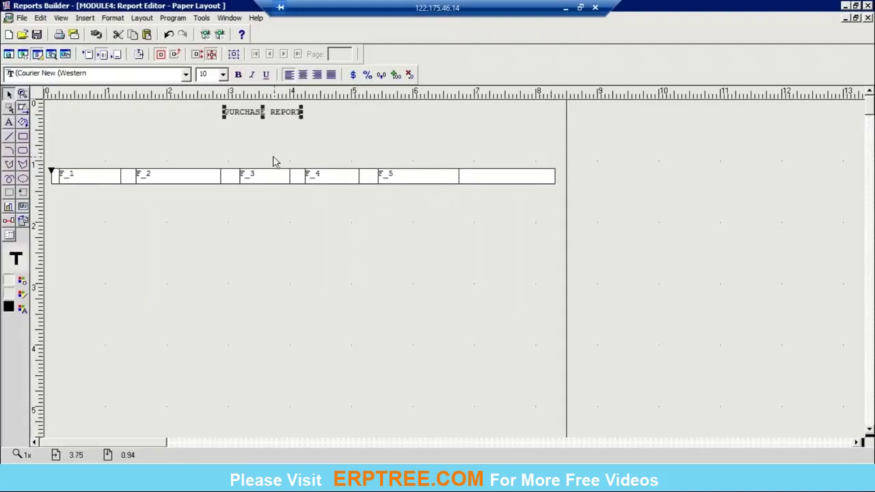
# Add the PONUMBER and ITEM_NAME headings above the F_1 and F_2 fields.
pyautogui.click(9, 123)
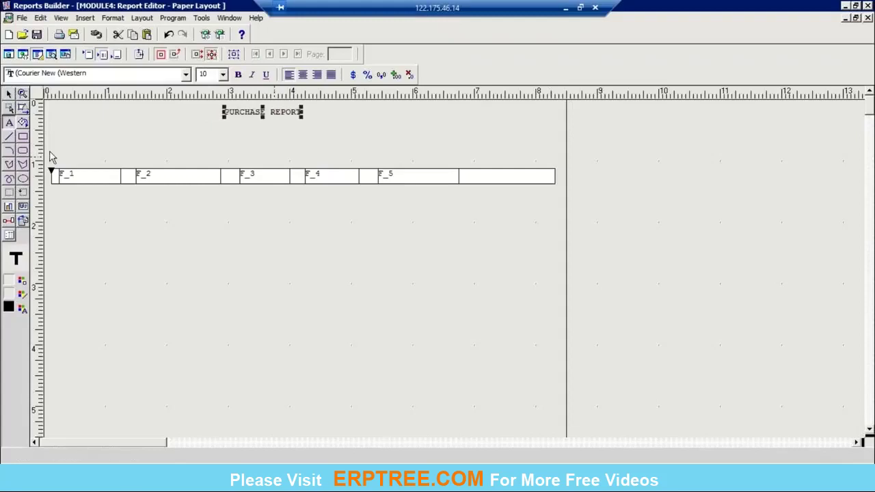
pyautogui.click(65, 157)
pyautogui.write('PON')
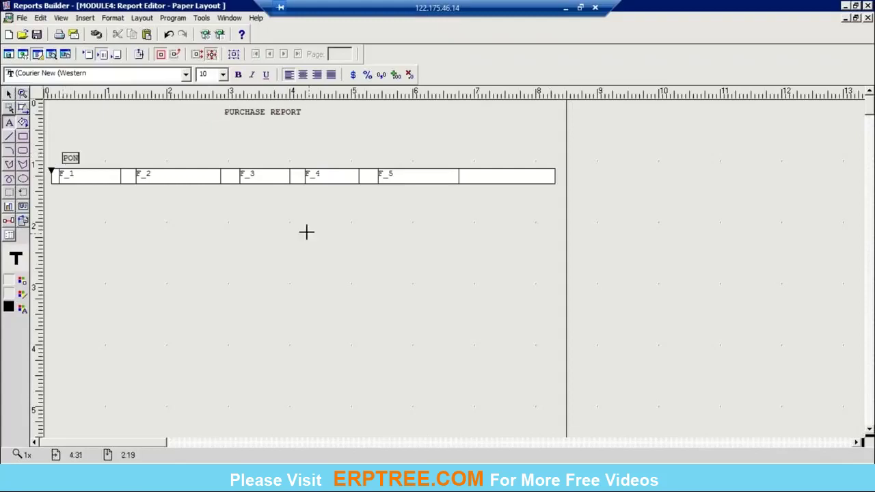
pyautogui.write('UMBER')
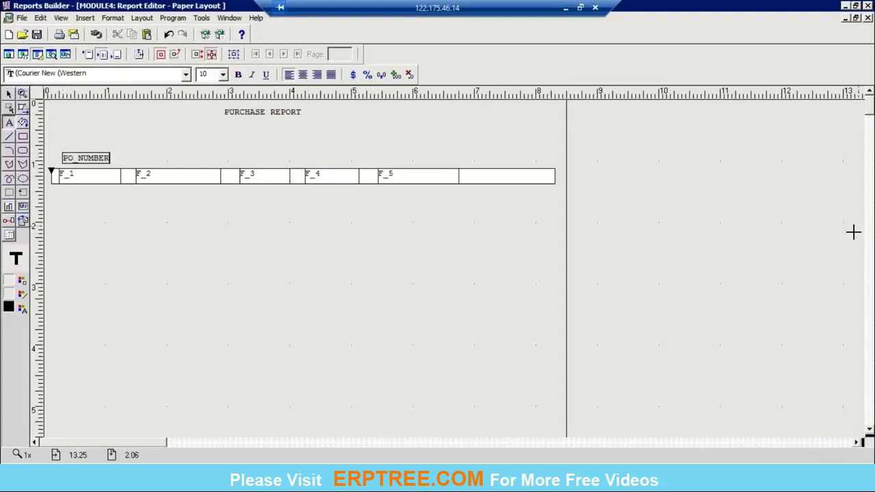
pyautogui.click(502, 311)
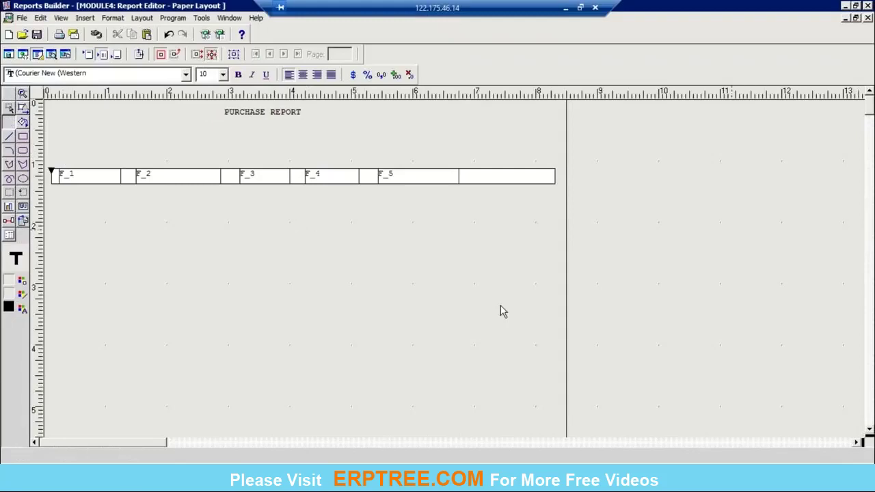
pyautogui.click(139, 154)
pyautogui.write('ITE')
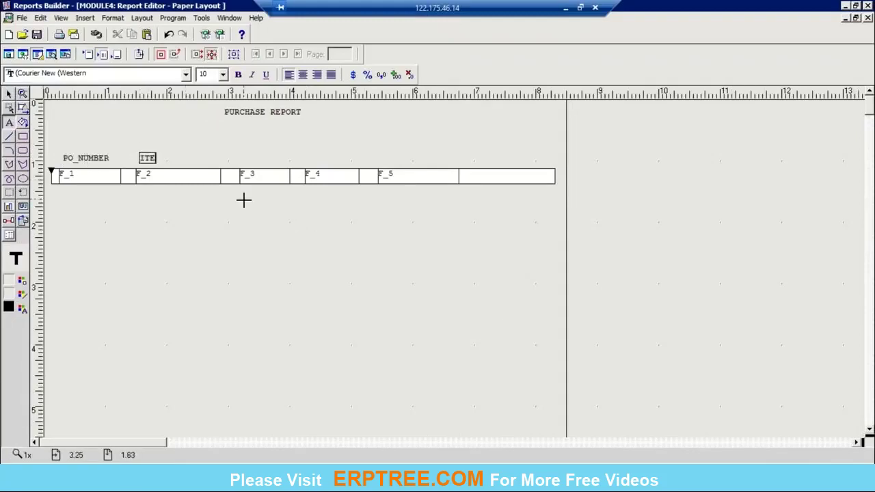
pyautogui.write('M_NAME')
pyautogui.click(763, 218)
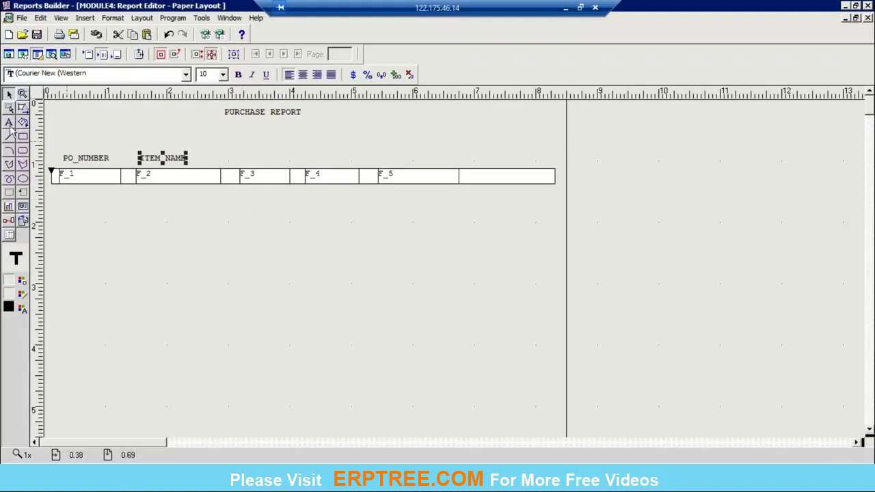
# Add the QTY and PRICE headings above the F_3 and F_4 fields.
pyautogui.click(9, 123)
pyautogui.click(241, 153)
pyautogui.write('QTY')
pyautogui.click(240, 208)
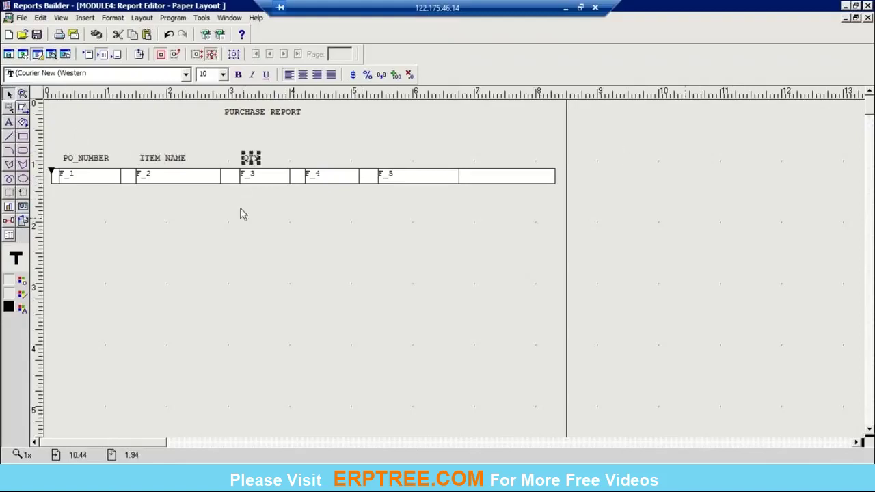
pyautogui.click(306, 153)
pyautogui.write('PRICE')
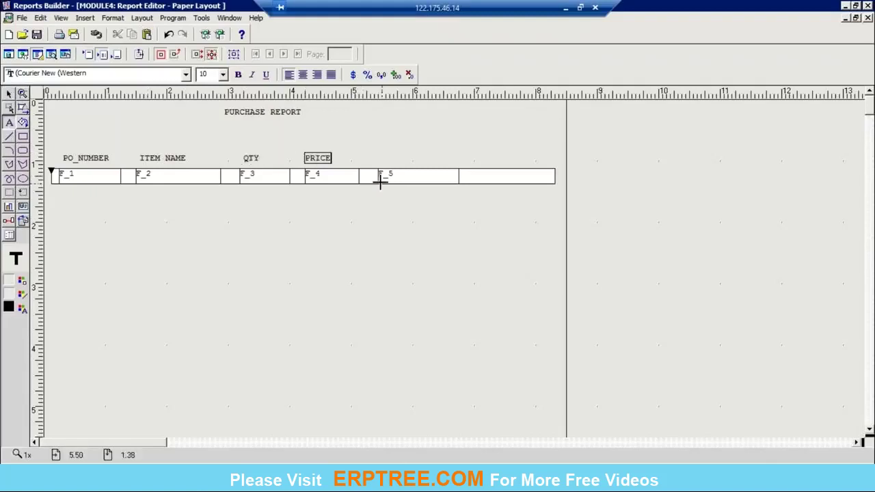
pyautogui.click(627, 242)
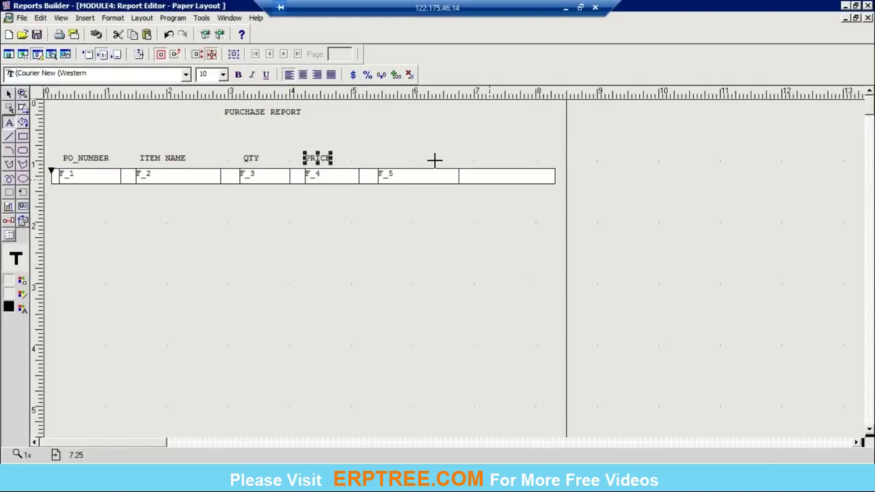
# Add a TOTAL AMT heading right of PRICE and shift the title slightly right and down.
pyautogui.click(376, 153)
pyautogui.write('TOTAL')
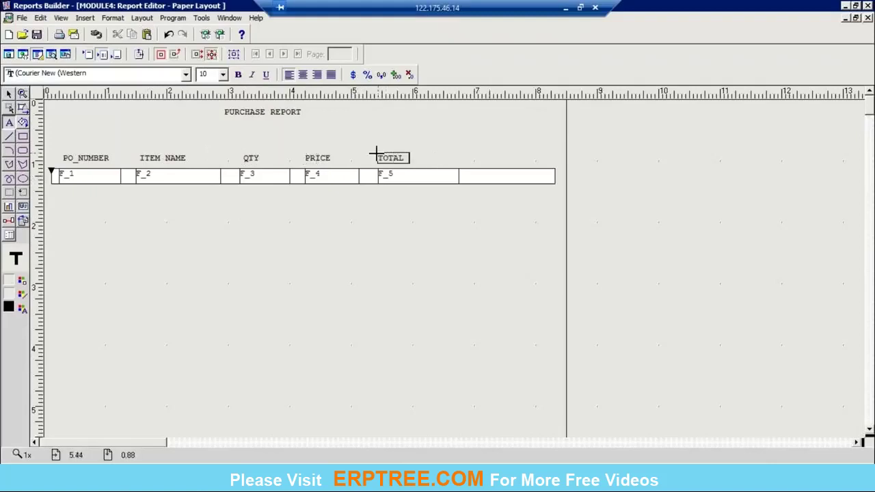
pyautogui.write(' AMT')
pyautogui.click(746, 220)
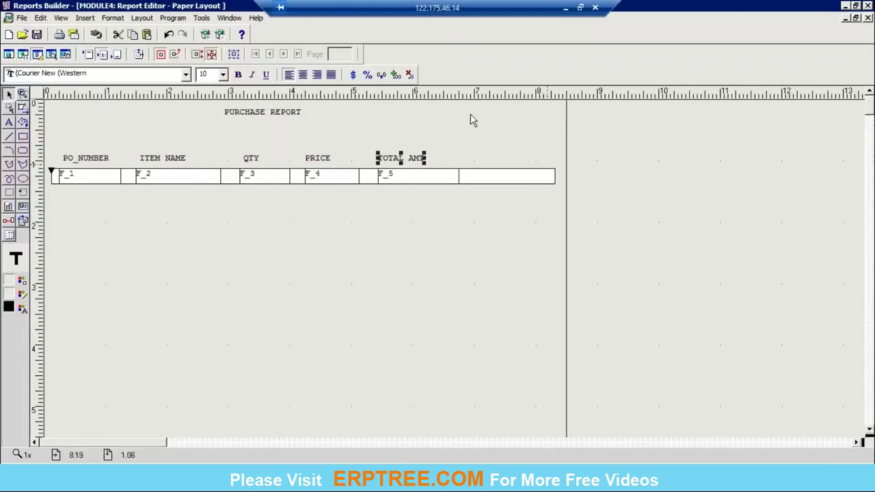
pyautogui.click(272, 117)
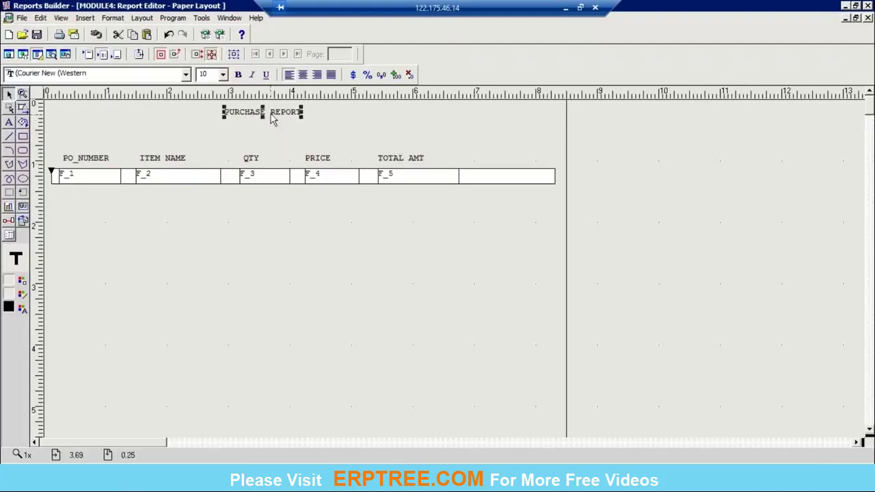
pyautogui.moveTo(272, 118); pyautogui.dragTo(291, 125)
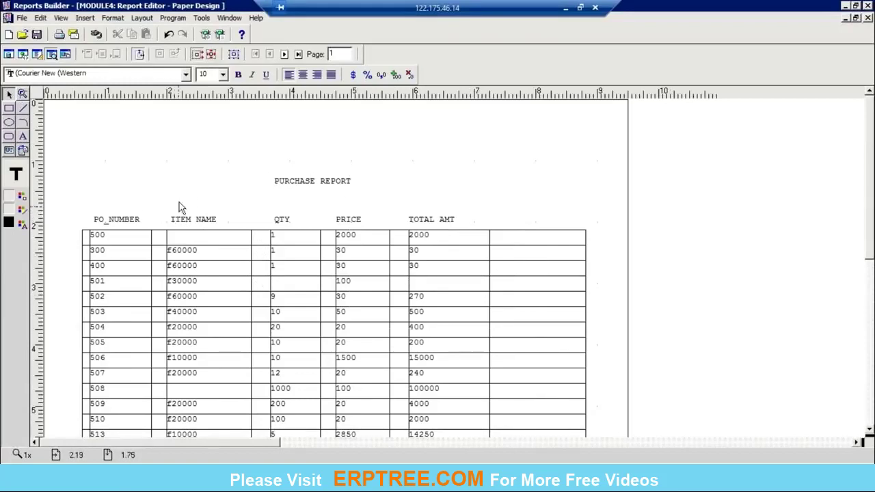
# Select every object on the page and set its line colour to No Line.
pyautogui.hotkey('ctrl', 'a')
pyautogui.click(21, 210)
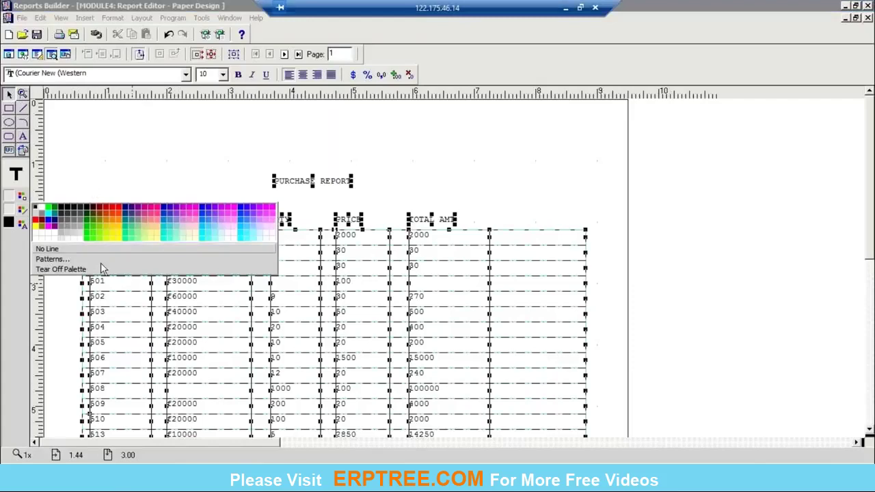
pyautogui.click(58, 249)
pyautogui.click(748, 270)
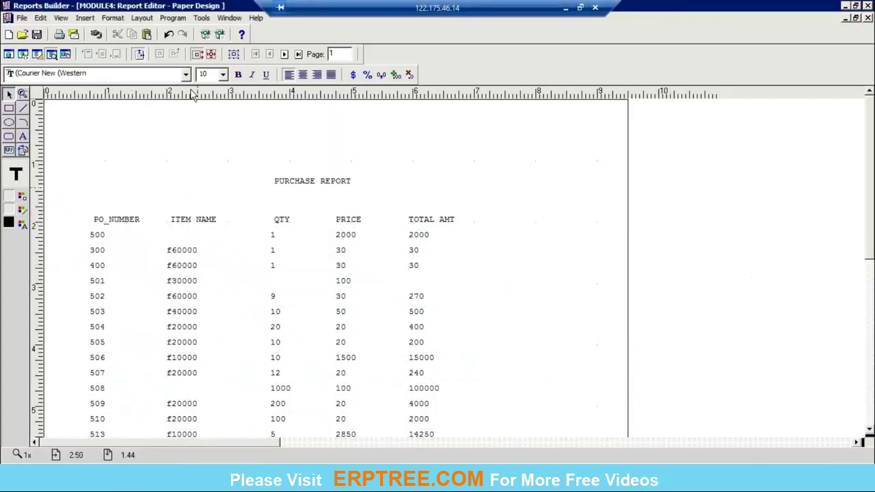
# Draw a horizontal rule under the column headings.
pyautogui.click(23, 108)
pyautogui.moveTo(82, 223); pyautogui.dragTo(485, 230)
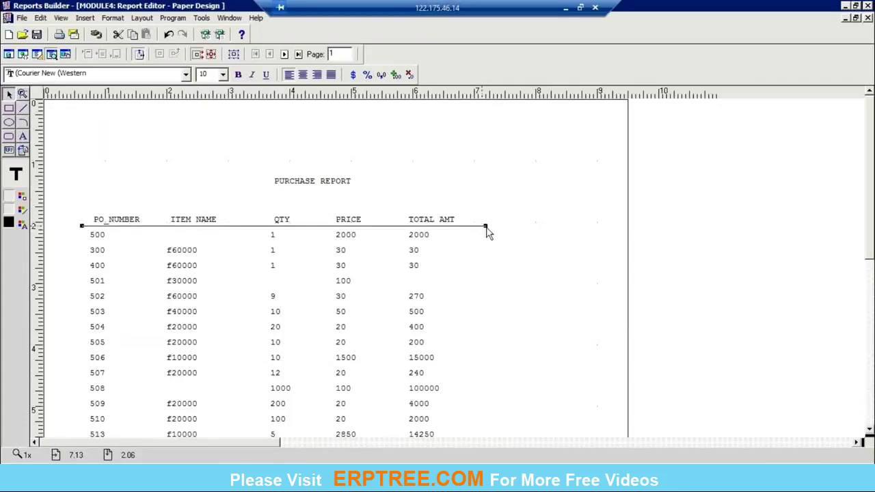
pyautogui.click(717, 240)
# Draw vertical separator lines between the columns, through PRICE and TOTAL AMT.
pyautogui.click(22, 109)
pyautogui.moveTo(151, 209); pyautogui.dragTo(146, 438)
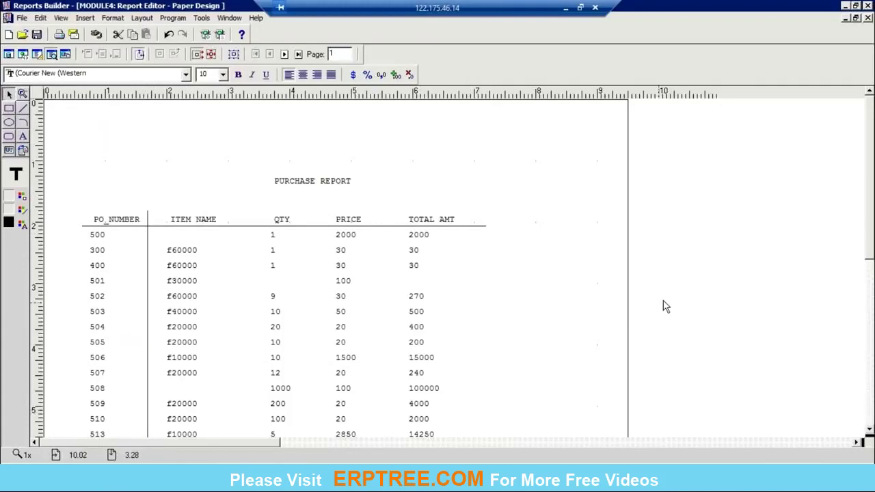
pyautogui.click(22, 109)
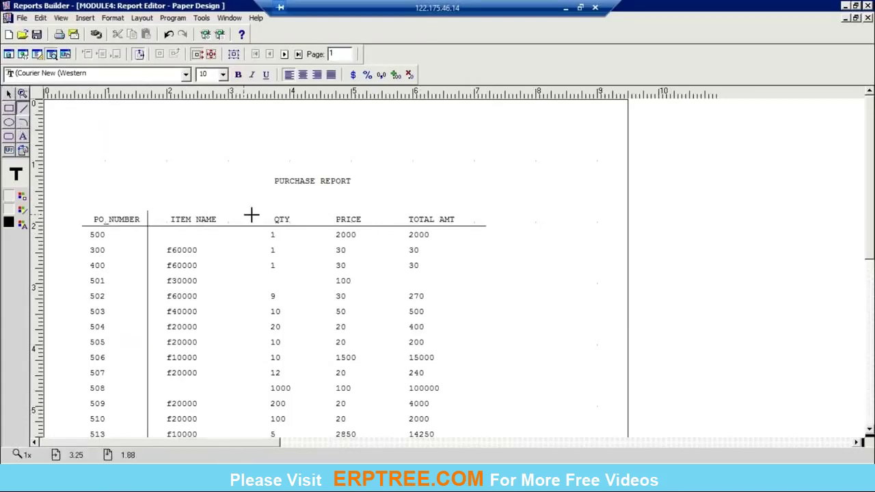
pyautogui.moveTo(251, 216); pyautogui.dragTo(252, 365)
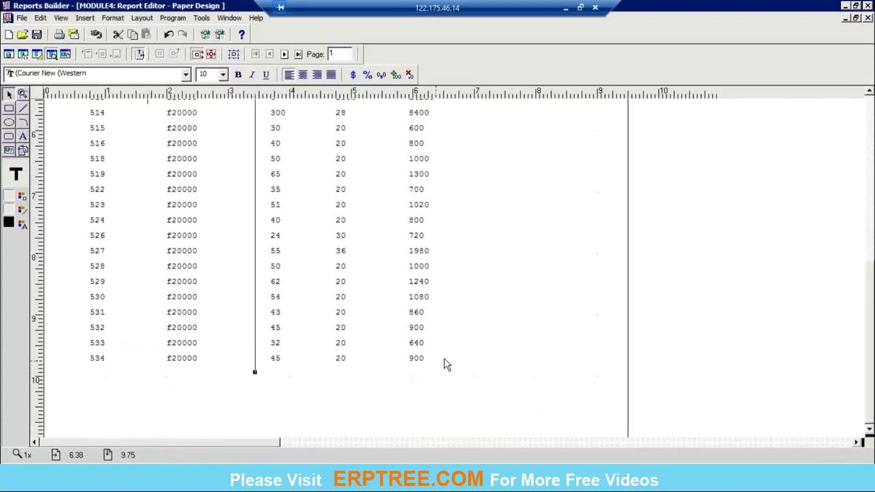
pyautogui.scroll(5, 872, 277)
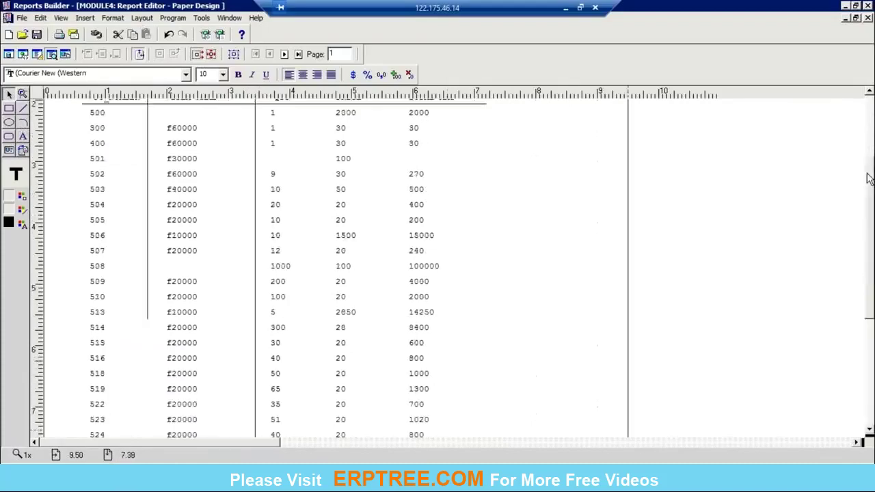
pyautogui.click(22, 107)
pyautogui.moveTo(314, 164)
pyautogui.mouseDown()
pyautogui.moveTo(325, 437)
pyautogui.moveTo(313, 375)
pyautogui.moveTo(304, 372)
pyautogui.mouseUp()
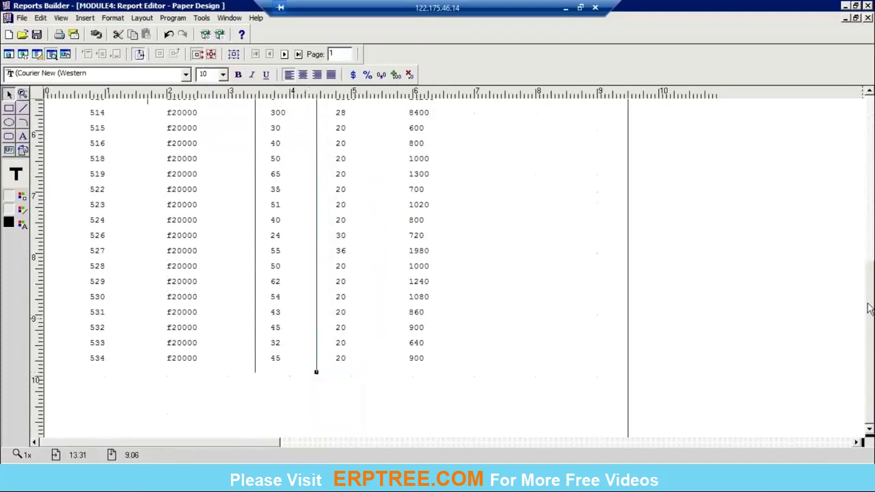
pyautogui.scroll(5, 868, 308)
pyautogui.click(22, 108)
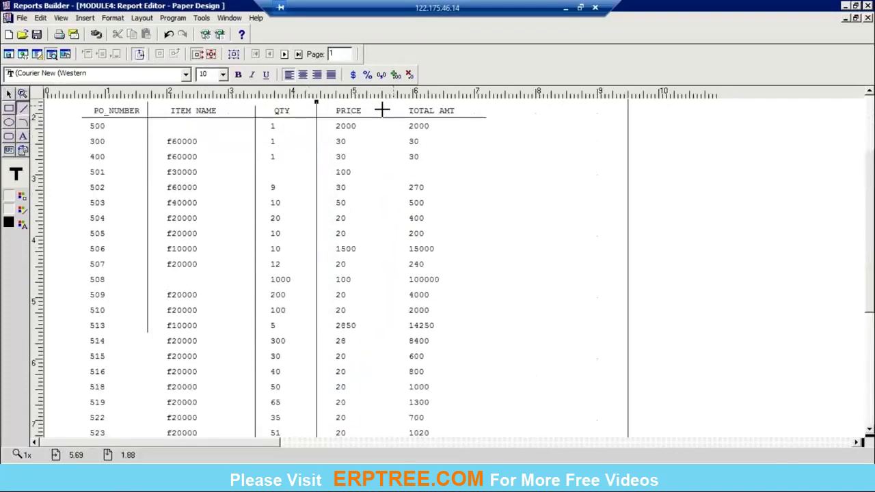
pyautogui.moveTo(382, 109)
pyautogui.mouseDown()
pyautogui.moveTo(383, 425)
pyautogui.moveTo(401, 380)
pyautogui.moveTo(377, 400)
pyautogui.mouseUp()
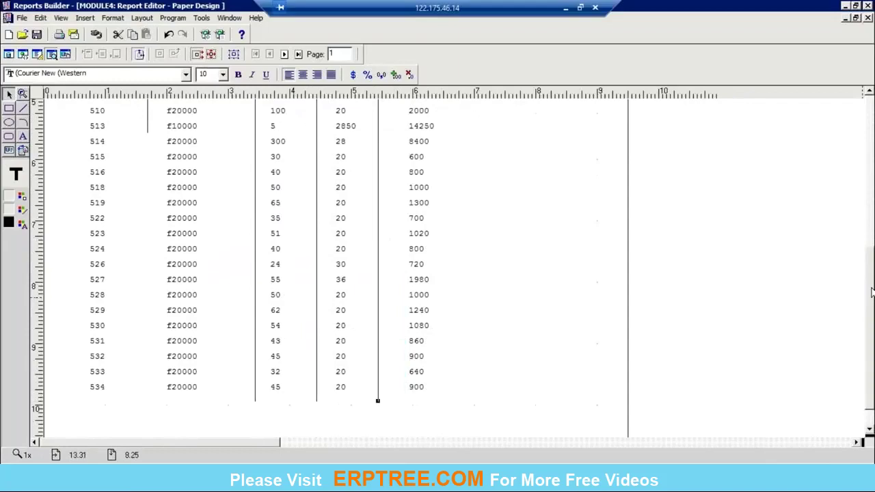
pyautogui.moveTo(872, 292); pyautogui.dragTo(869, 143)
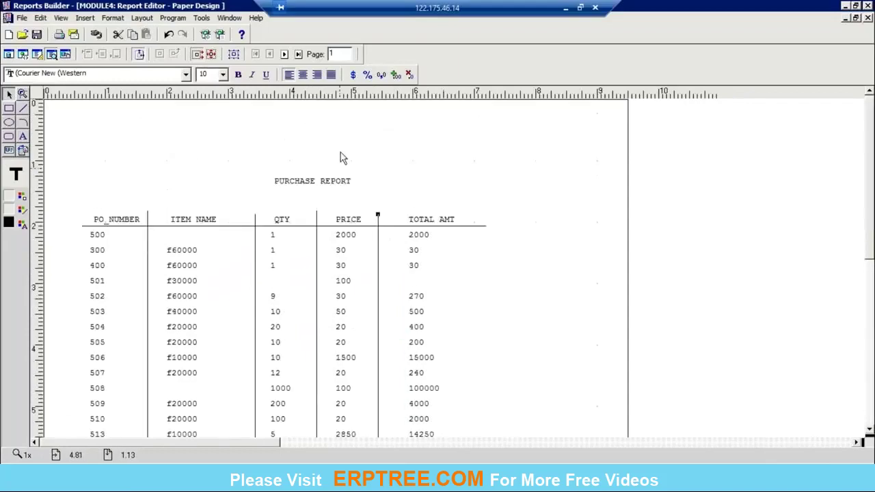
pyautogui.click(19, 96)
# Draw a rule above the column headings, undoing and redrawing the slanted first attempt.
pyautogui.click(23, 107)
pyautogui.moveTo(277, 208); pyautogui.dragTo(444, 209)
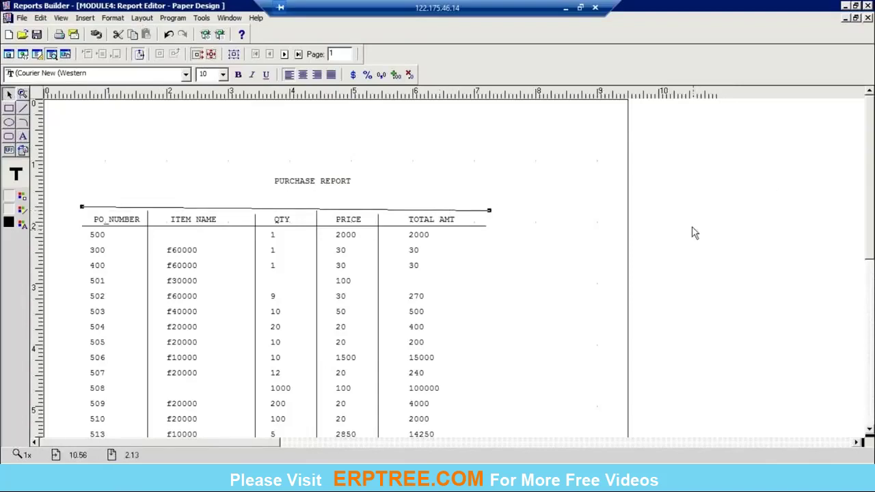
pyautogui.click(662, 222)
pyautogui.hotkey('ctrl', 'z')
pyautogui.click(23, 108)
pyautogui.moveTo(84, 207)
pyautogui.mouseDown()
pyautogui.moveTo(412, 198)
pyautogui.moveTo(477, 206)
pyautogui.mouseUp()
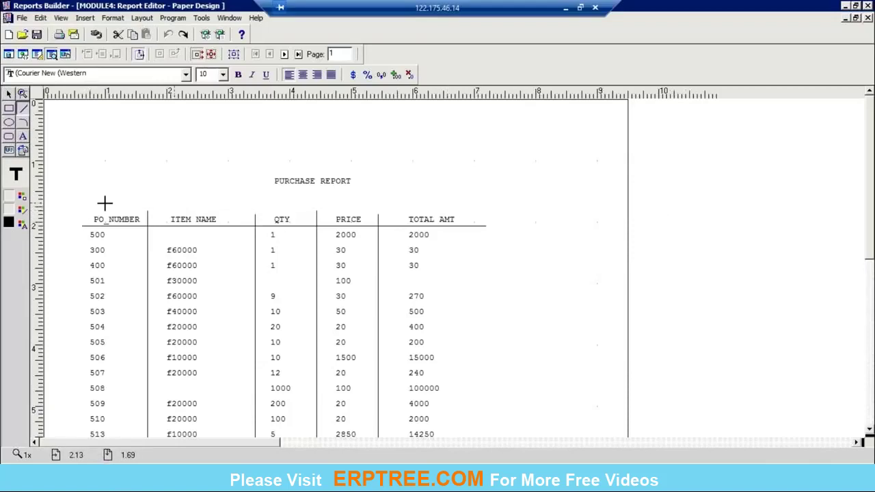
pyautogui.moveTo(77, 206); pyautogui.dragTo(494, 205)
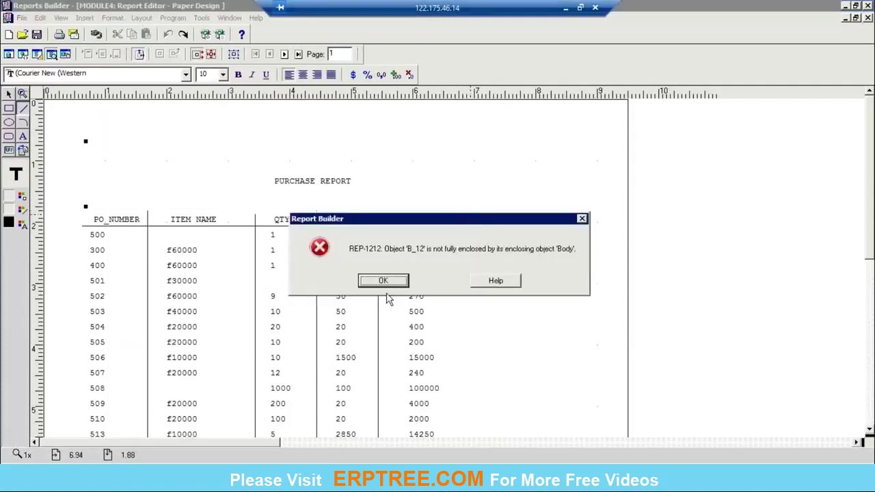
# Dismiss the REP-1212 error, close Paper Design and rerun the report with Ctrl+R.
pyautogui.click(385, 283)
pyautogui.click(408, 279)
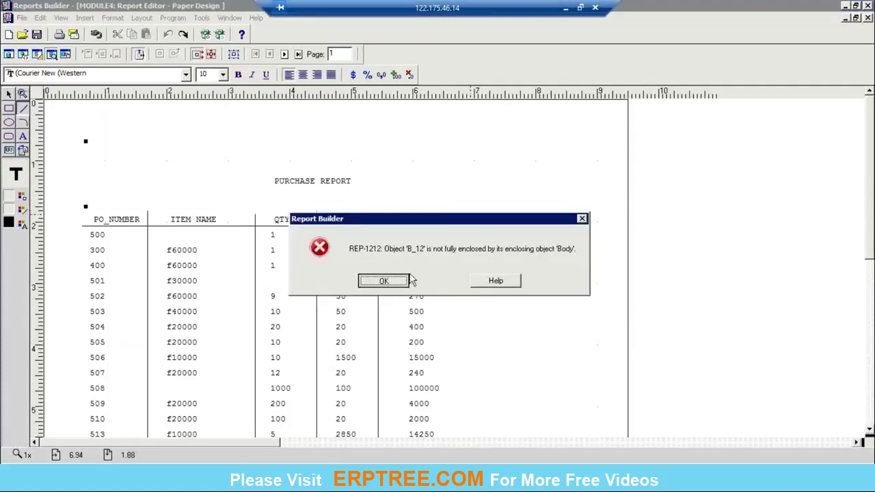
pyautogui.click(868, 18)
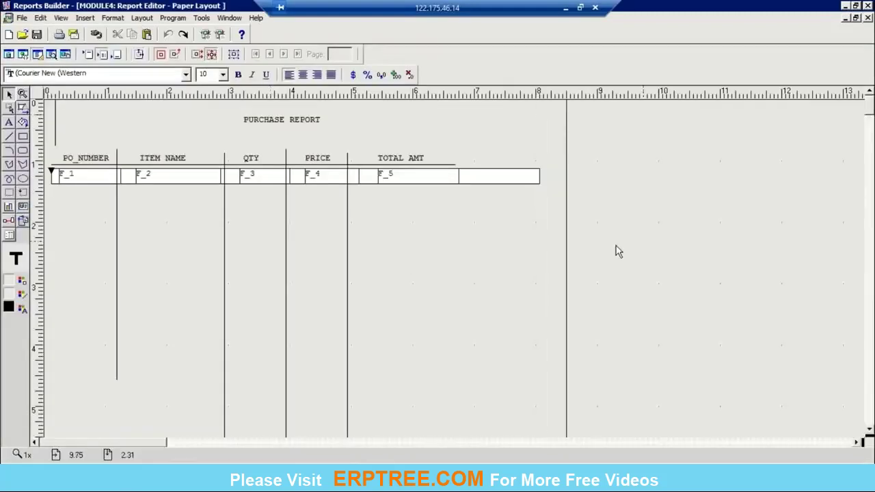
pyautogui.click(58, 143)
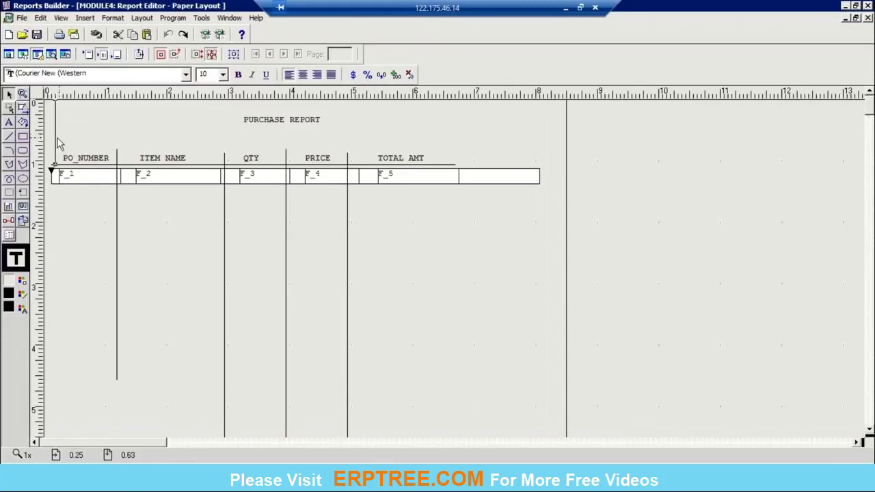
pyautogui.click(58, 143)
pyautogui.hotkey('ctrl', 'r')
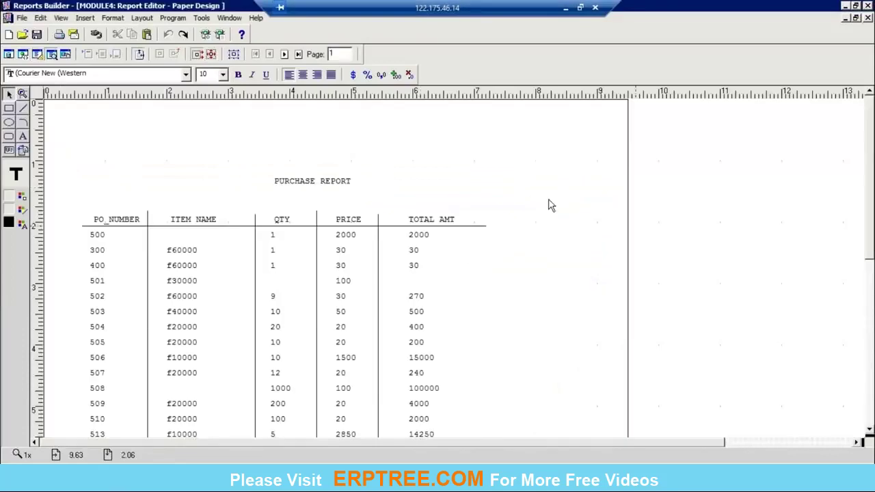
# Draw a horizontal rule above the column headings.
pyautogui.click(22, 108)
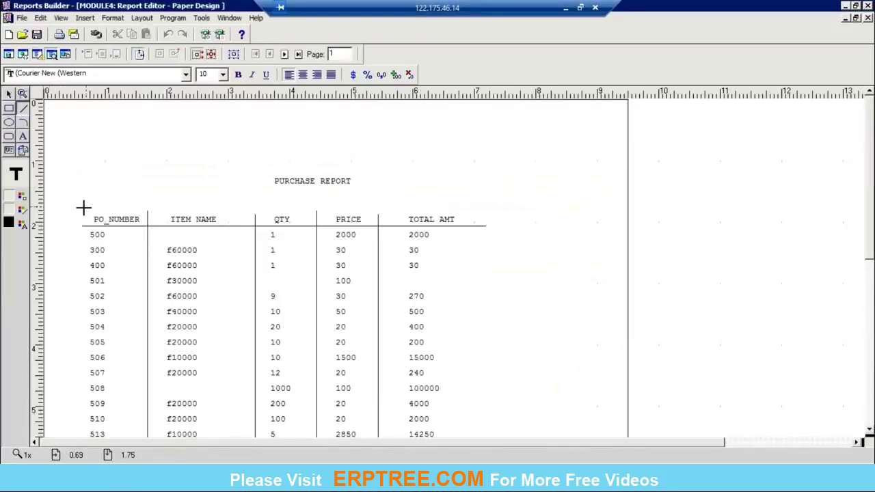
pyautogui.moveTo(82, 203); pyautogui.dragTo(485, 202)
pyautogui.click(726, 230)
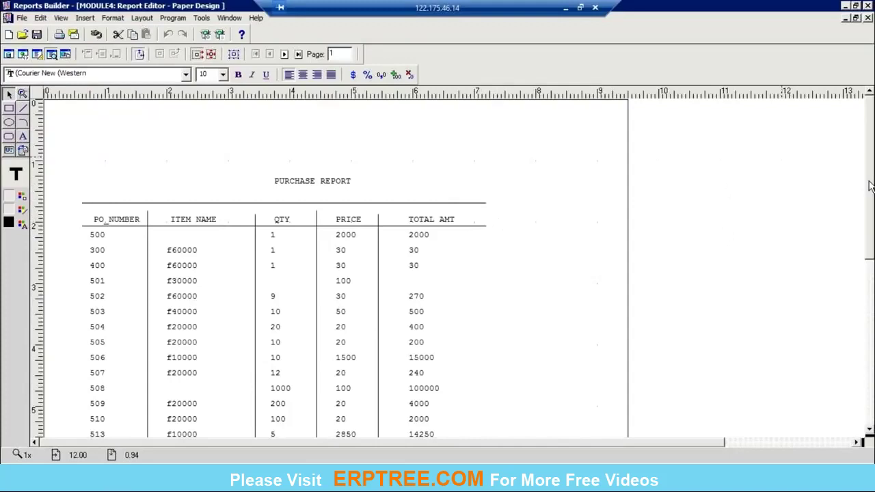
# Page through the report to page 6, then close the preview.
pyautogui.scroll(-5, 870, 186)
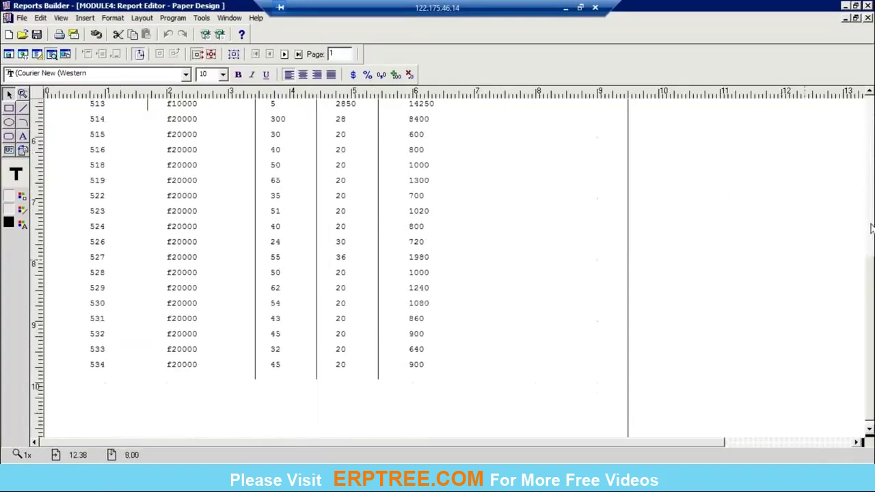
pyautogui.scroll(5, 871, 229)
pyautogui.click(284, 55)
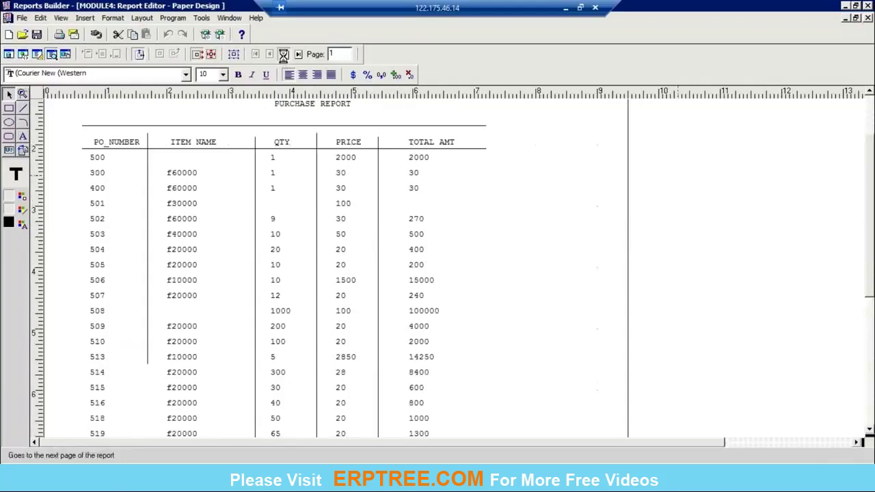
pyautogui.click(285, 55)
pyautogui.click(283, 55)
pyautogui.click(284, 55)
pyautogui.click(283, 55)
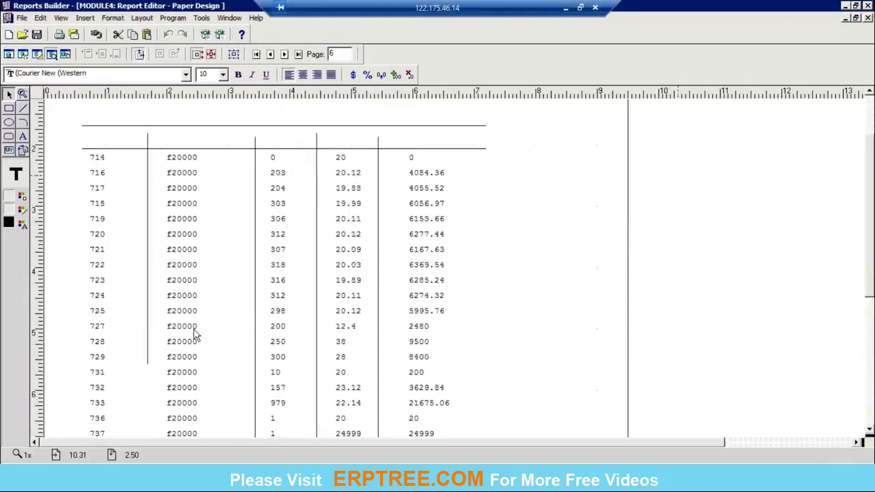
pyautogui.click(866, 18)
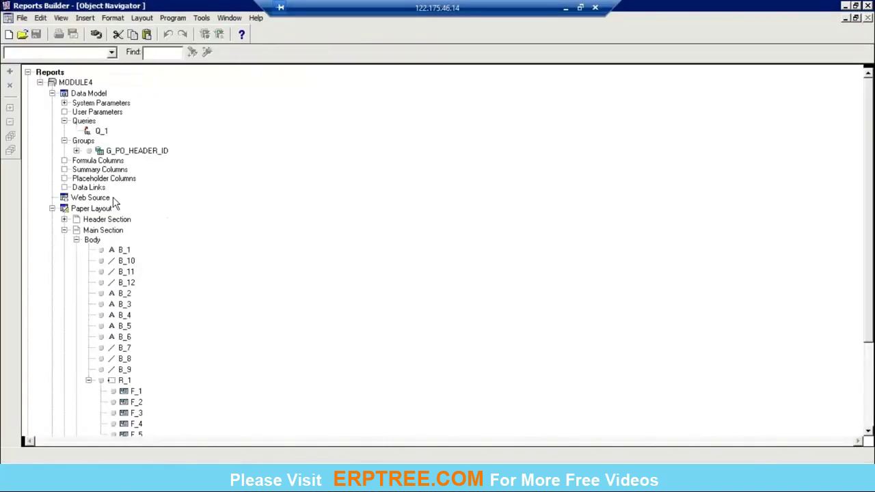
# Open the paper layout and select the title, all five headings and the column dividers.
pyautogui.click(65, 212)
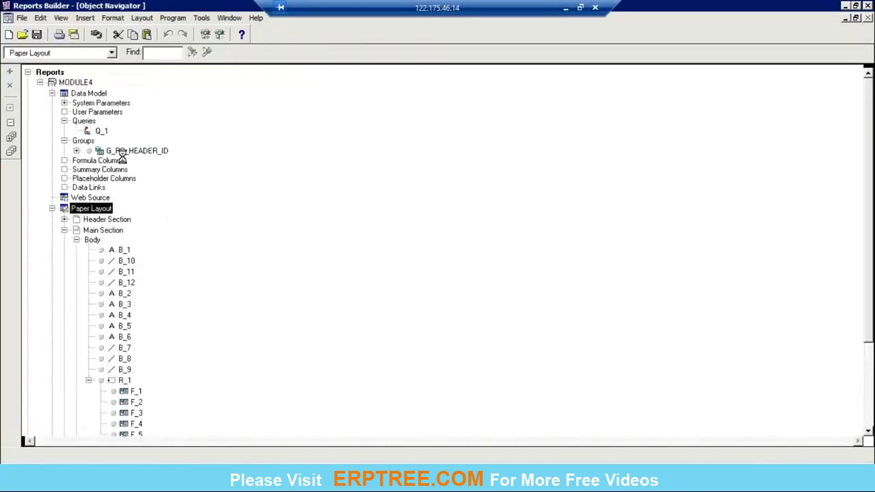
pyautogui.press('F2')
pyautogui.click(284, 125)
pyautogui.keyDown('shift'); pyautogui.click(246, 141); pyautogui.keyUp('shift')
pyautogui.keyDown('shift'); pyautogui.click(114, 164); pyautogui.keyUp('shift')
pyautogui.keyDown('shift'); pyautogui.click(183, 160); pyautogui.keyUp('shift')
pyautogui.keyDown('shift'); pyautogui.click(259, 162); pyautogui.keyUp('shift')
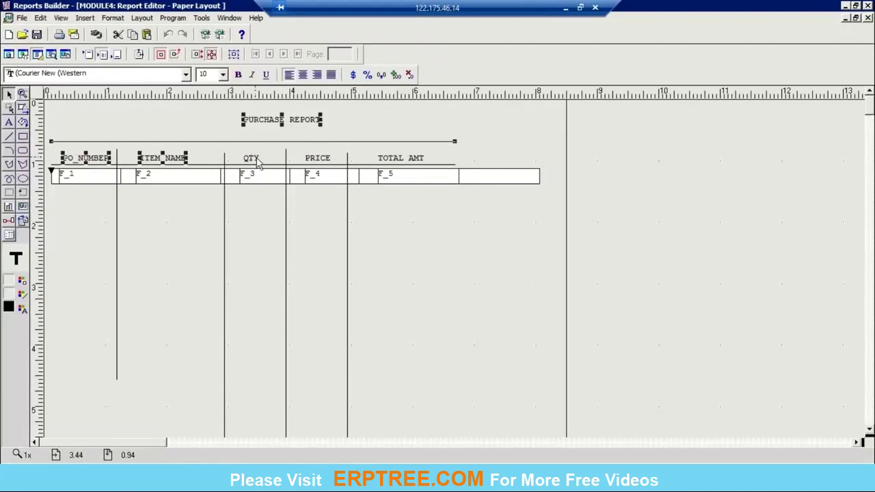
pyautogui.keyDown('shift'); pyautogui.click(318, 159); pyautogui.keyUp('shift')
pyautogui.keyDown('shift'); pyautogui.click(403, 159); pyautogui.keyUp('shift')
pyautogui.keyDown('shift'); pyautogui.click(348, 217); pyautogui.keyUp('shift')
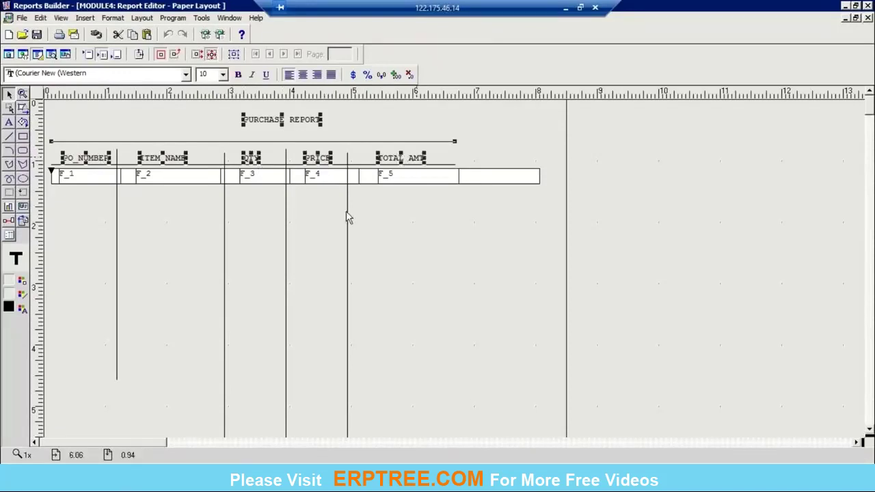
pyautogui.keyDown('shift'); pyautogui.click(285, 269); pyautogui.keyUp('shift')
pyautogui.keyDown('shift'); pyautogui.click(225, 288); pyautogui.keyUp('shift')
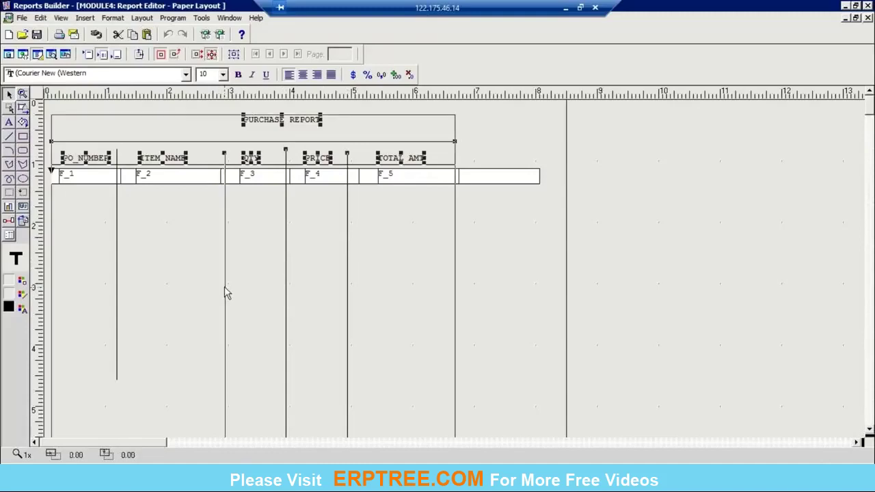
pyautogui.keyDown('shift'); pyautogui.click(117, 307); pyautogui.keyUp('shift')
# Set Print Object On to All Pages for the selected objects.
pyautogui.hotkey('ctrl', 'r')
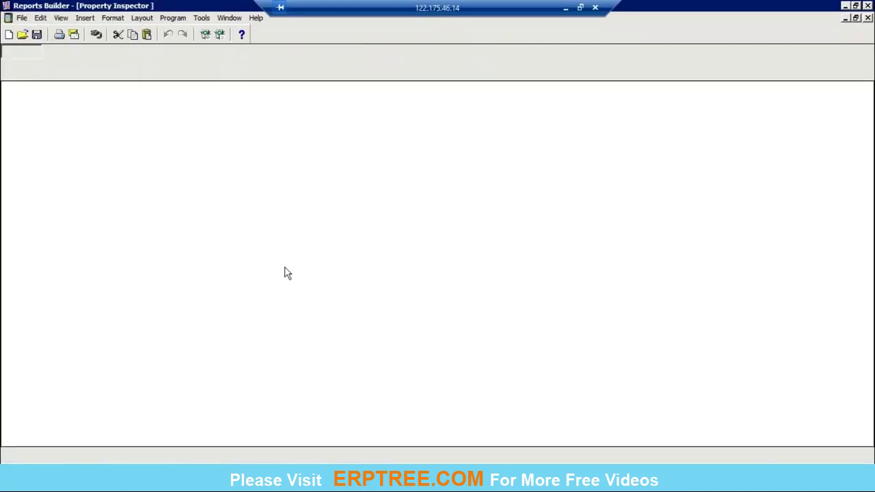
pyautogui.click(139, 257)
pyautogui.click(182, 254)
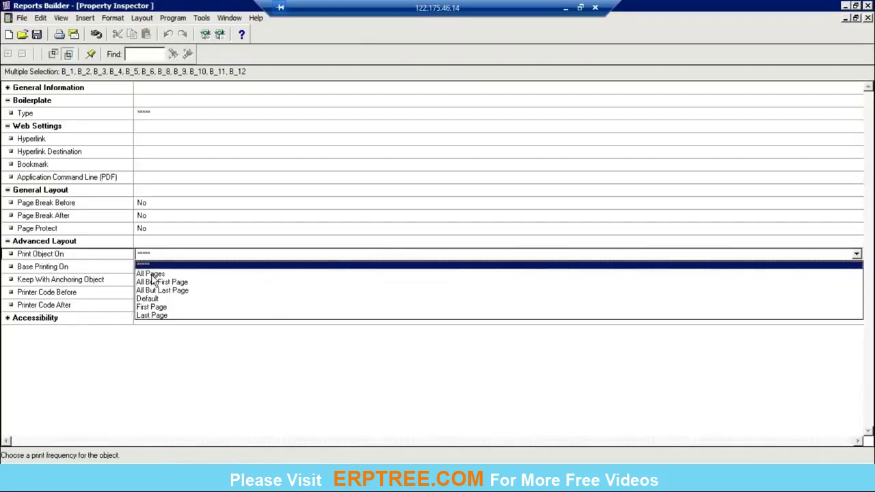
pyautogui.click(157, 272)
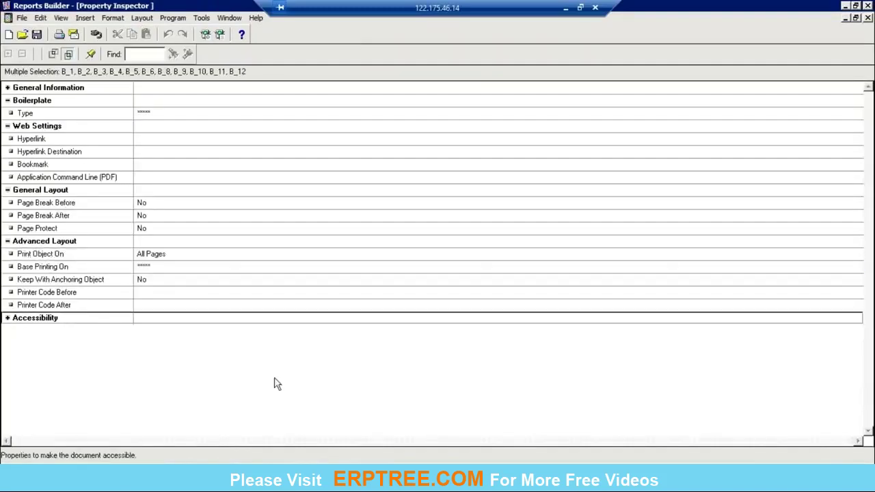
pyautogui.click(868, 18)
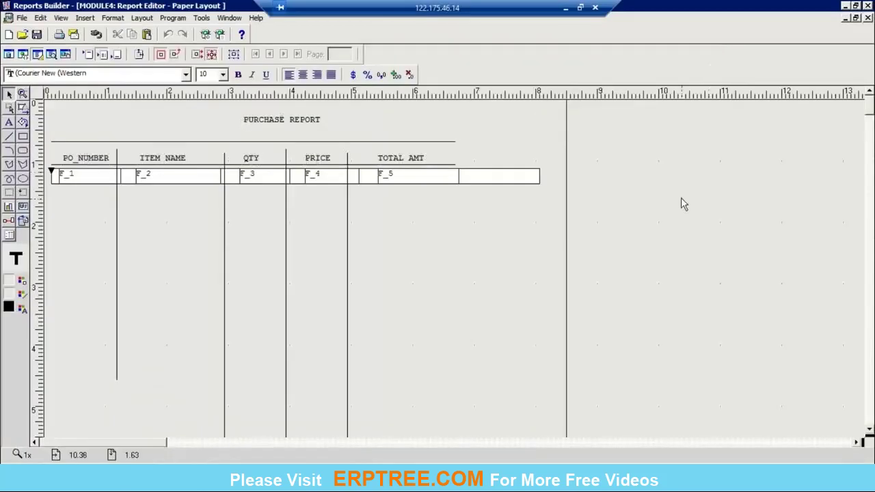
# Run the report and page forward to page 15.
pyautogui.hotkey('ctrl', 'r')
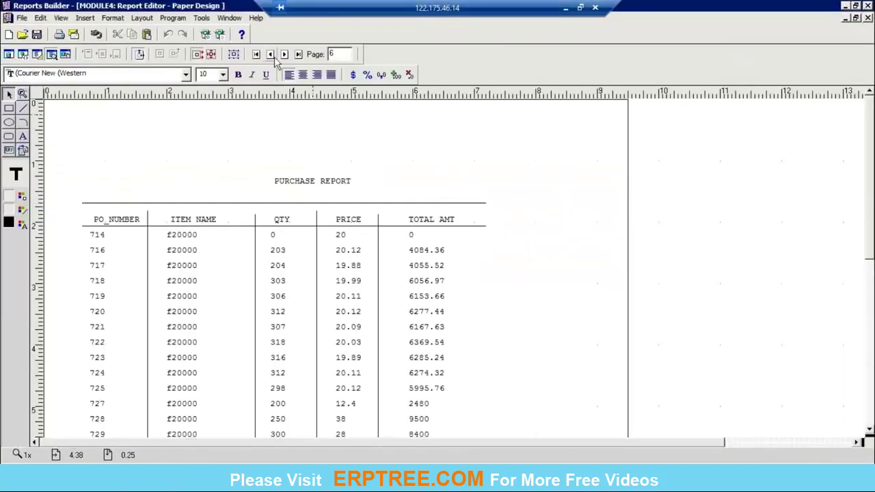
pyautogui.click(286, 55)
pyautogui.click(286, 54)
pyautogui.click(285, 55)
pyautogui.click(286, 54)
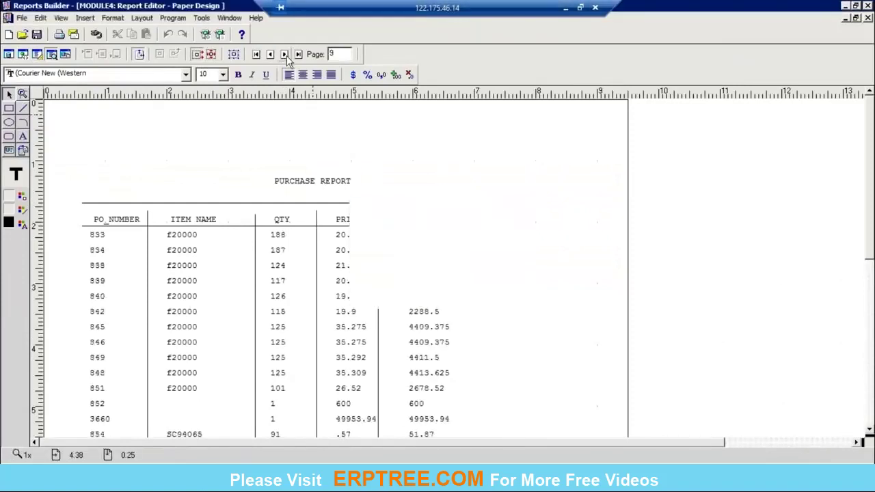
pyautogui.click(286, 55)
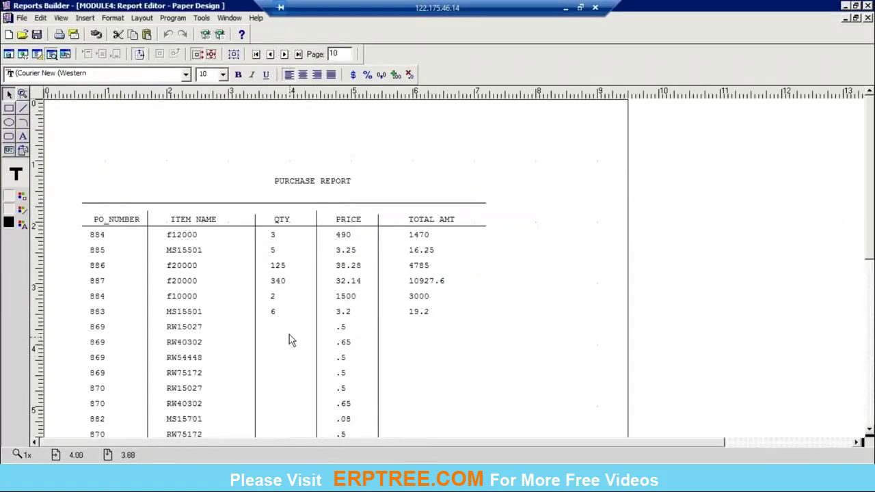
pyautogui.click(285, 55)
pyautogui.click(285, 54)
pyautogui.click(285, 55)
pyautogui.click(285, 55)
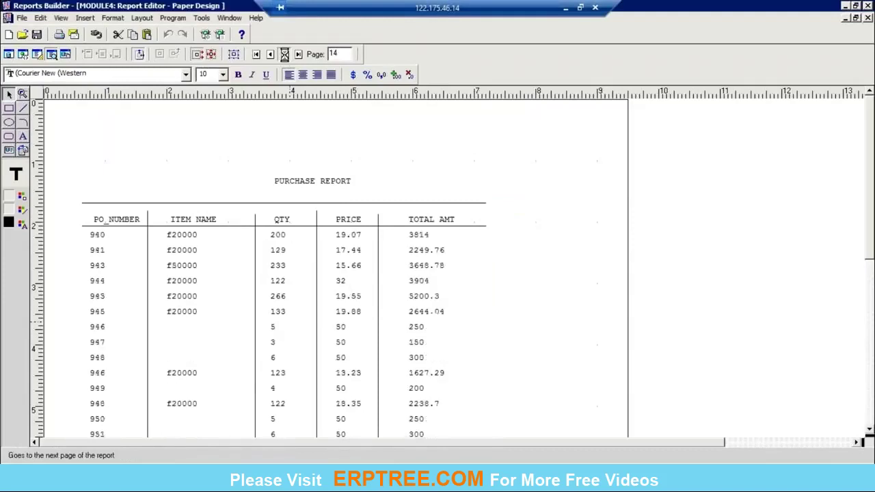
pyautogui.click(285, 55)
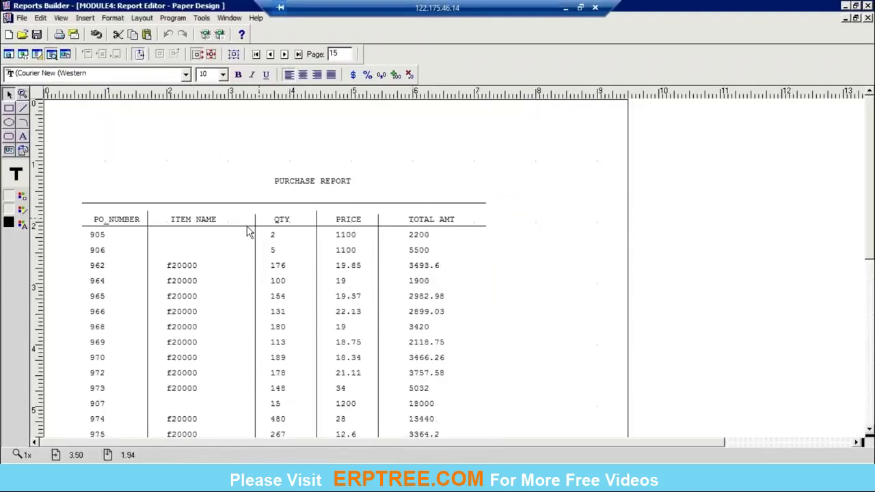
# Nudge the title underline slightly down and advance to page 16 to check the dividers.
pyautogui.click(355, 203)
pyautogui.moveTo(354, 203); pyautogui.dragTo(356, 210)
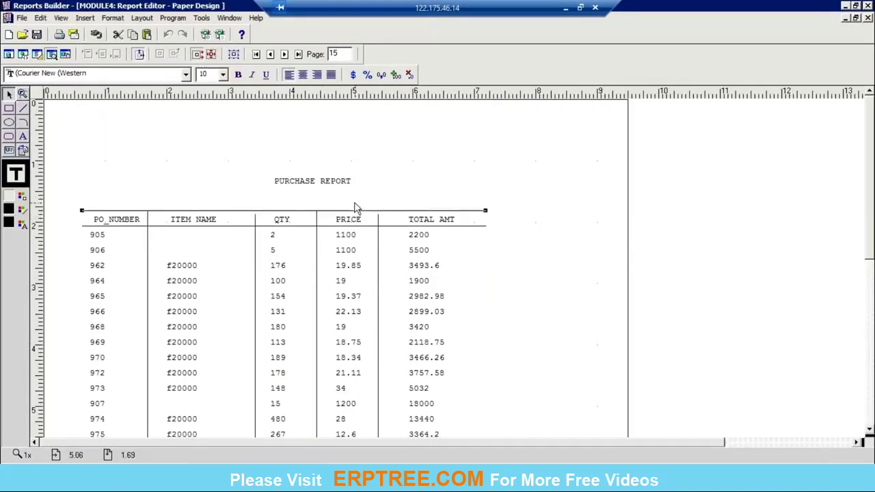
pyautogui.click(285, 55)
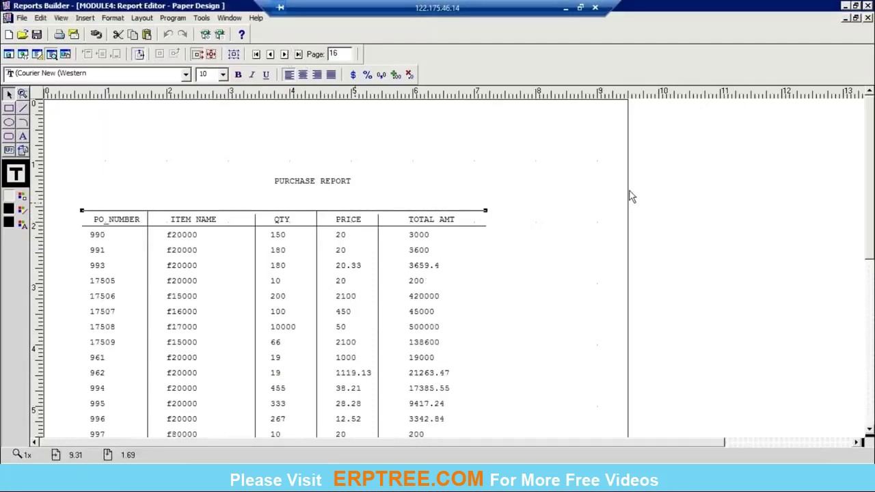
pyautogui.click(378, 273)
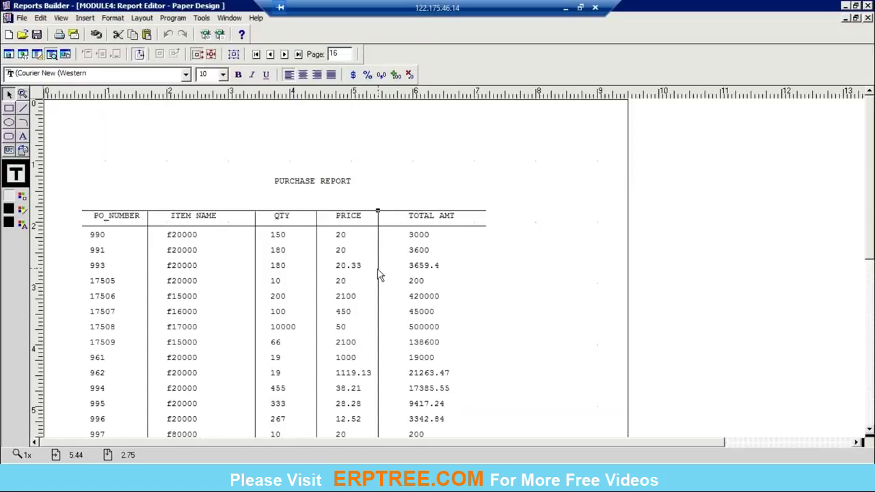
pyautogui.click(683, 256)
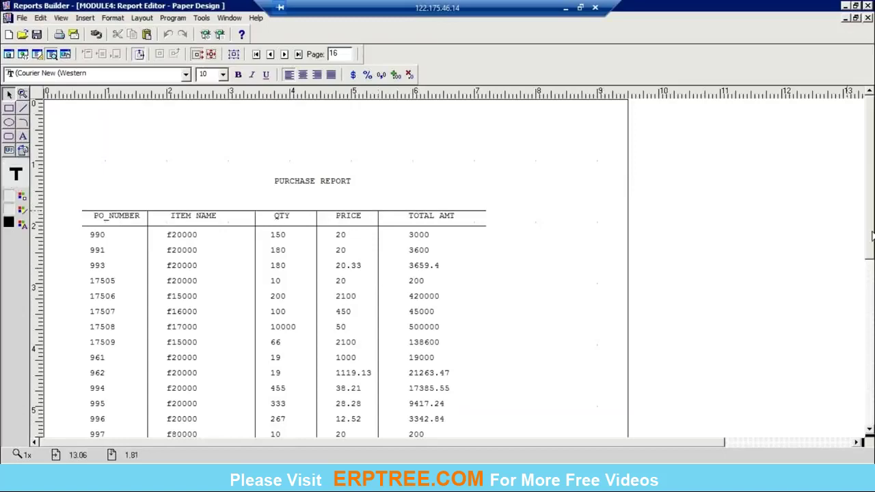
pyautogui.moveTo(871, 236); pyautogui.dragTo(872, 329)
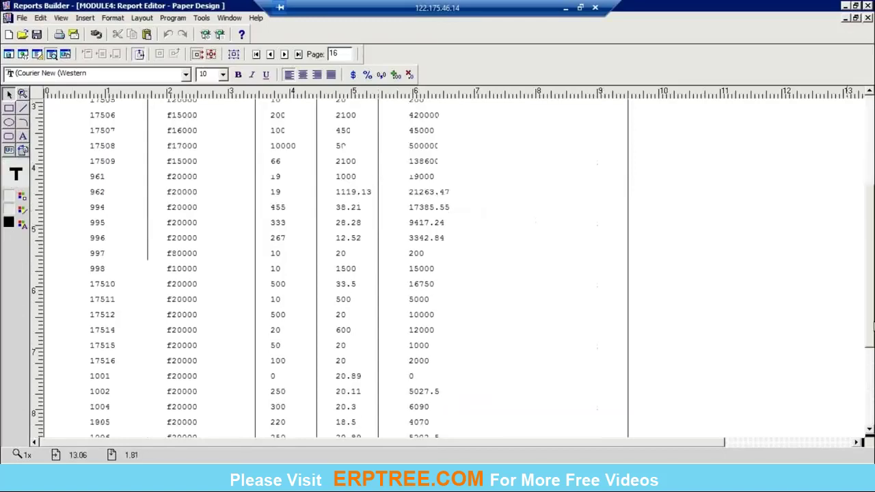
# Lengthen the first column divider down to the last row.
pyautogui.click(148, 259)
pyautogui.moveTo(147, 259); pyautogui.dragTo(145, 405)
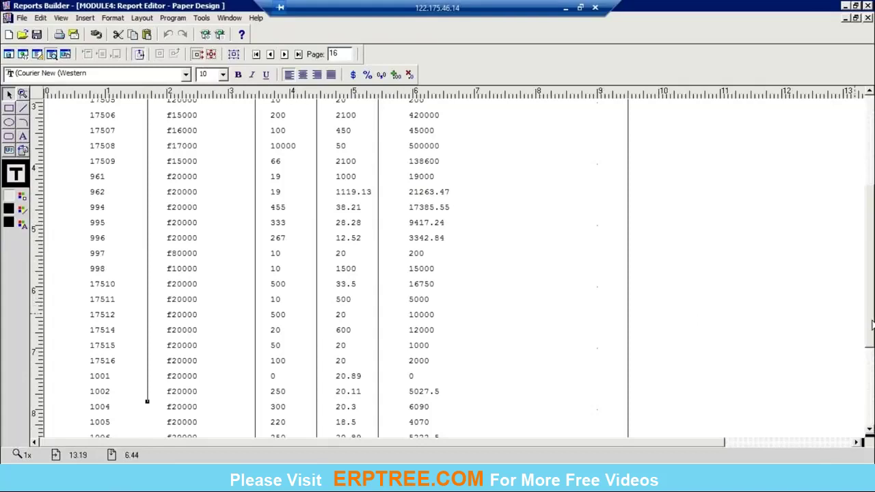
pyautogui.moveTo(872, 327); pyautogui.dragTo(873, 400)
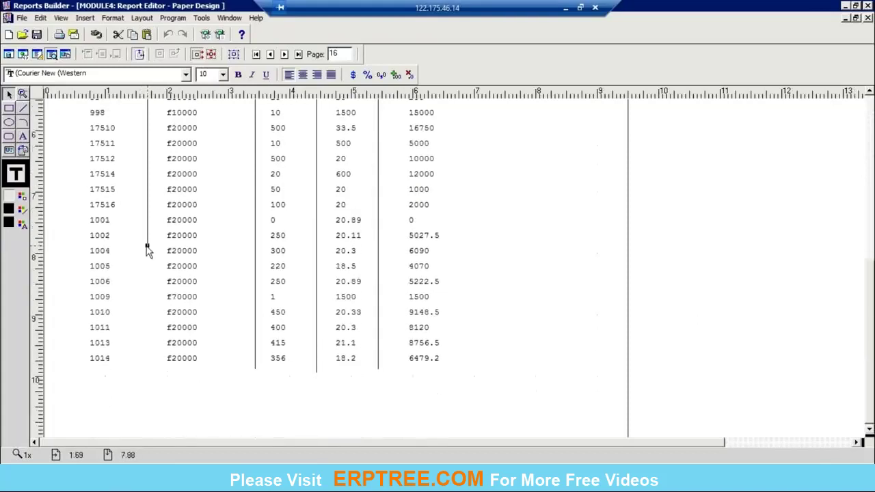
pyautogui.moveTo(146, 245); pyautogui.dragTo(147, 364)
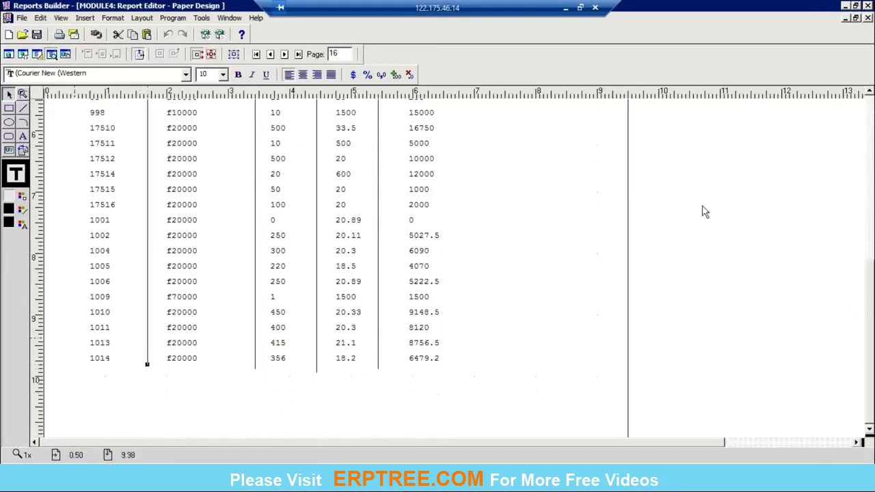
# Draw one closing line under the table, undoing the repeated row lines, and close the preview.
pyautogui.click(22, 107)
pyautogui.moveTo(92, 367); pyautogui.dragTo(462, 366)
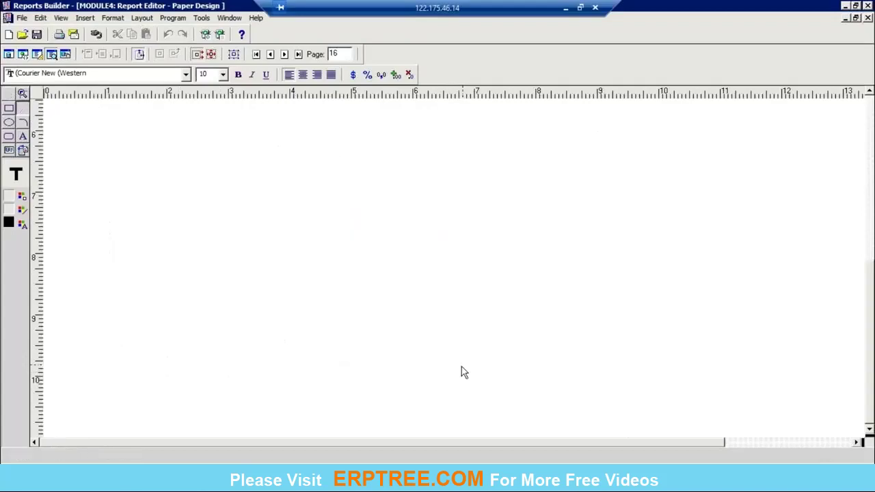
pyautogui.click(711, 330)
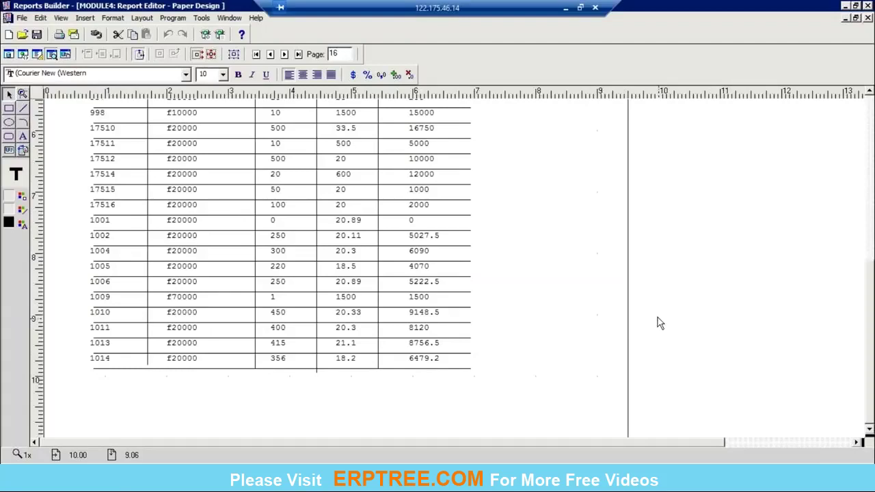
pyautogui.hotkey('ctrl', 'z')
pyautogui.click(23, 108)
pyautogui.moveTo(89, 375); pyautogui.dragTo(451, 375)
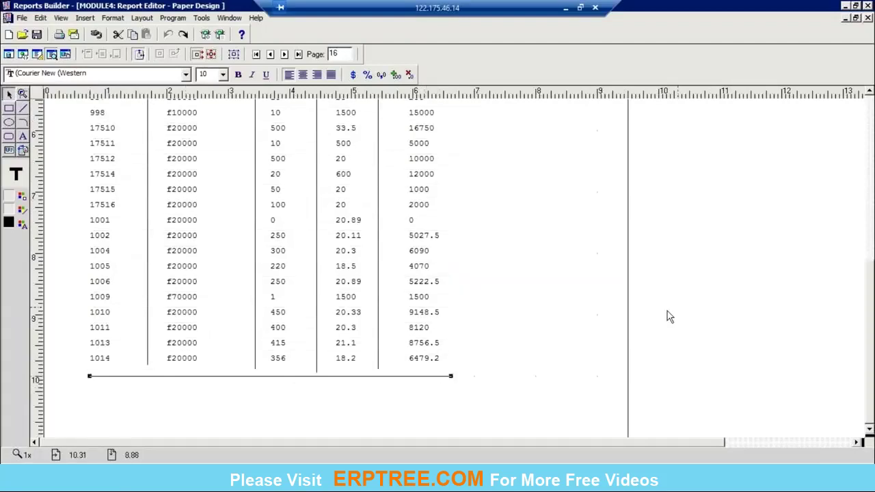
pyautogui.click(868, 18)
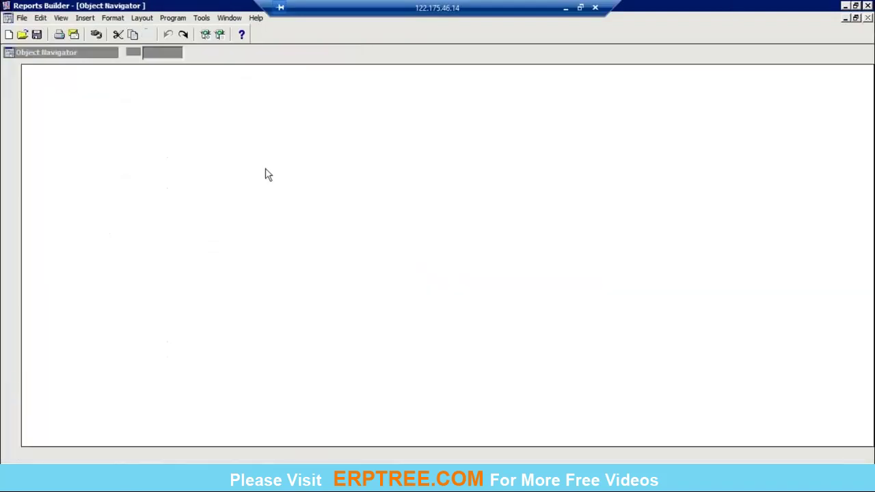
# Reopen the paper layout and resize the rule beneath the F_1–F_5 field row.
pyautogui.doubleClick(64, 209)
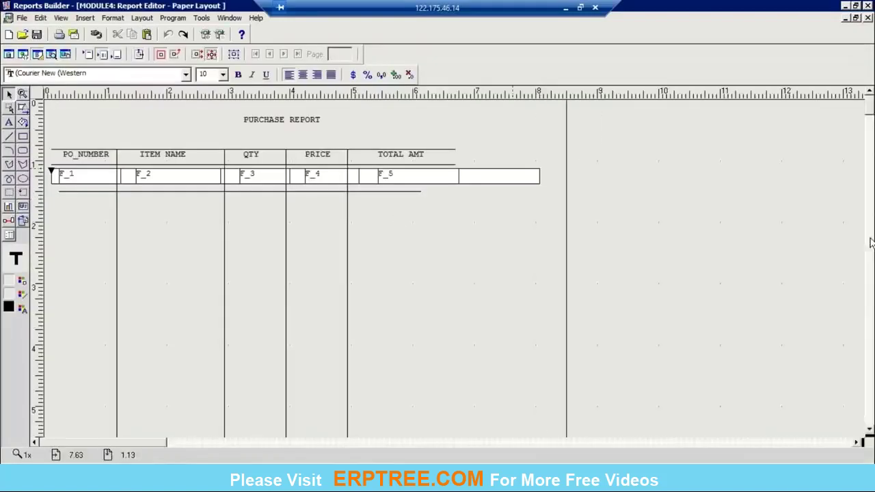
pyautogui.moveTo(870, 112)
pyautogui.mouseDown()
pyautogui.moveTo(869, 137)
pyautogui.moveTo(870, 113)
pyautogui.mouseUp()
pyautogui.moveTo(414, 188)
pyautogui.mouseDown()
pyautogui.moveTo(270, 189)
pyautogui.moveTo(421, 191)
pyautogui.mouseUp()
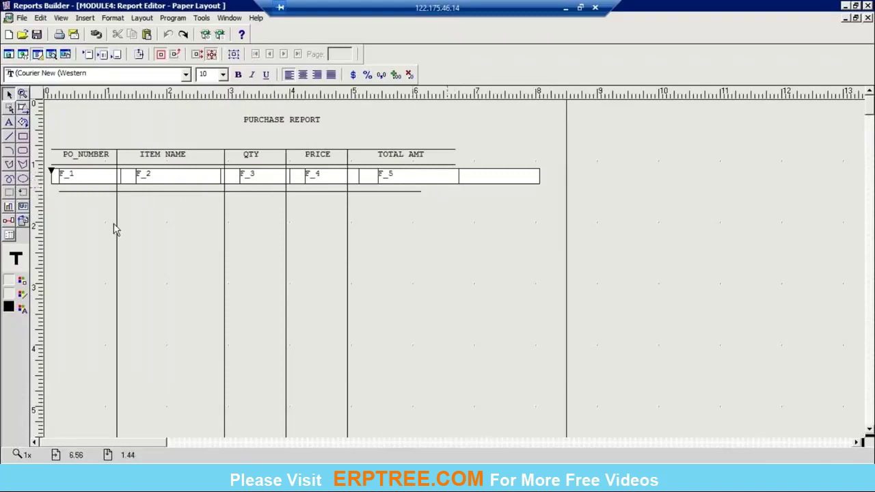